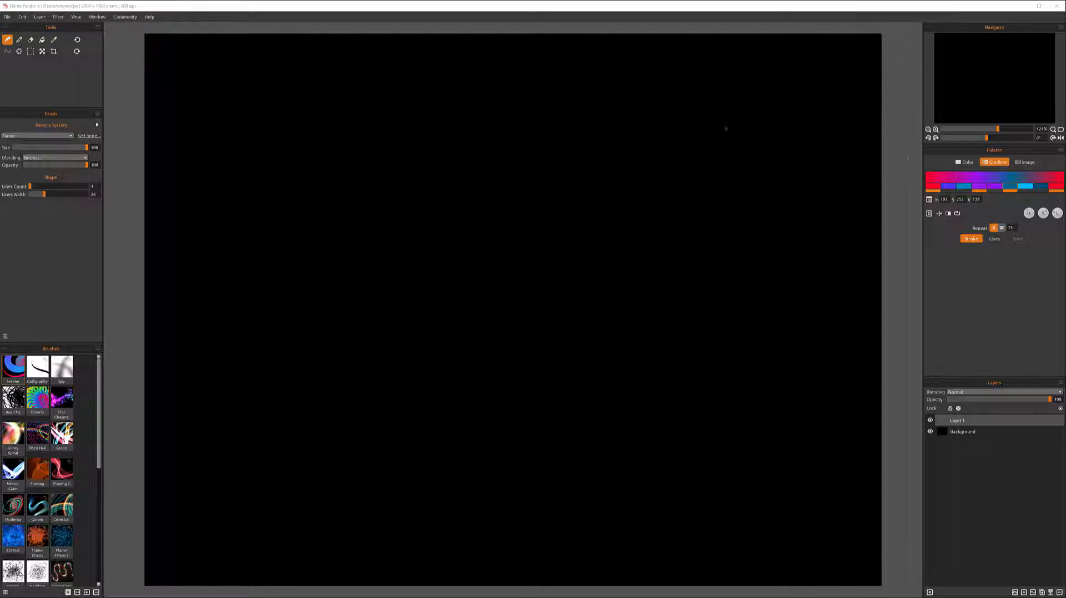
Activate the Pen tool, hide the color library and choose a dark, muted orange as the primary color
{"action": "left_click", "coordinate": [19, 39]}
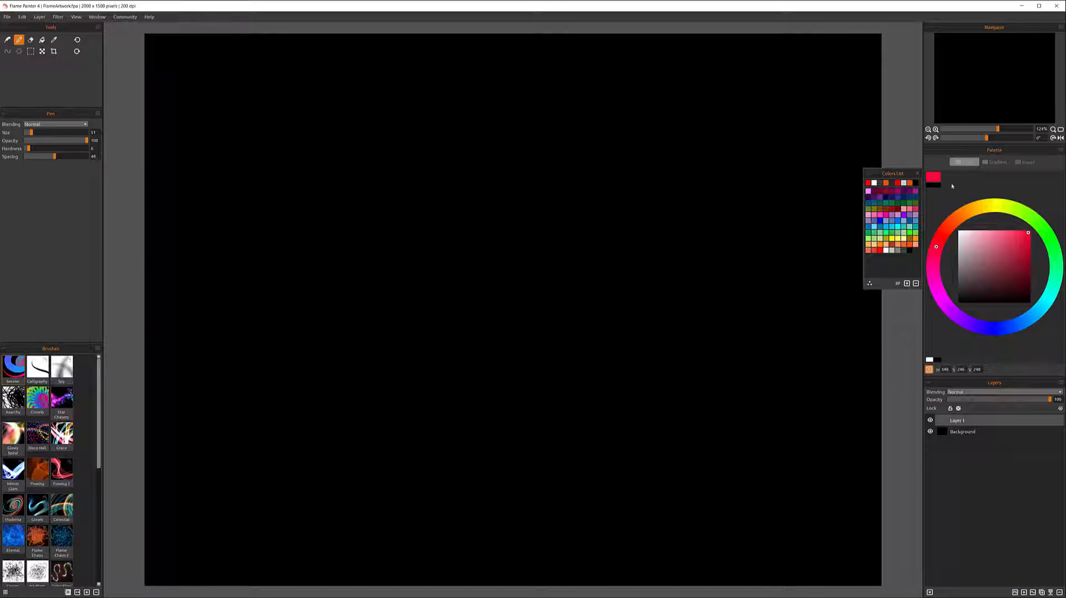
{"action": "left_click", "coordinate": [928, 370]}
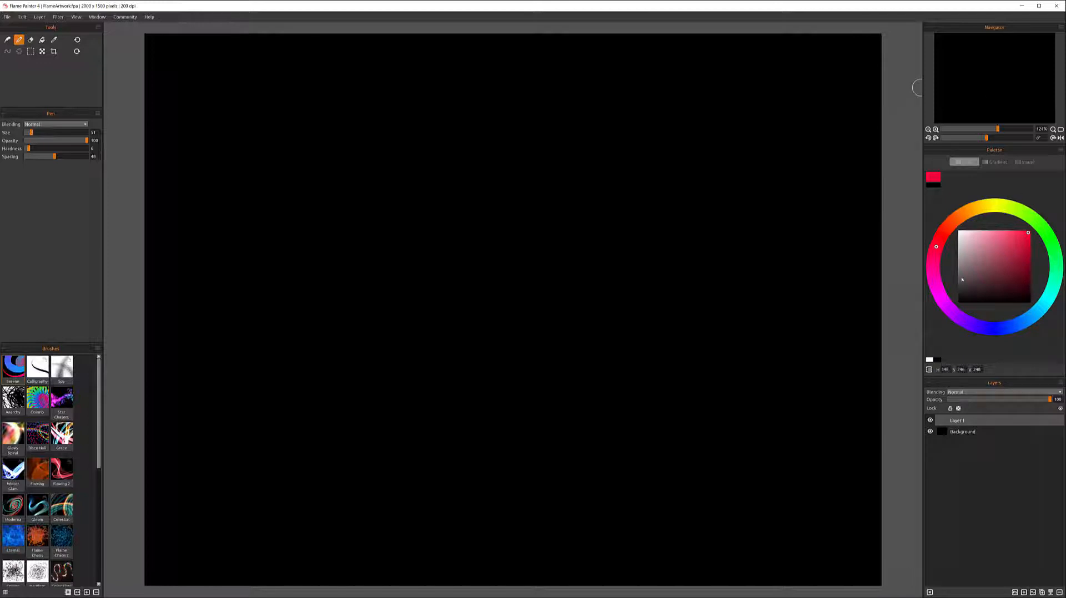
{"action": "left_click_drag", "start_coordinate": [939, 236], "coordinate": [956, 218]}
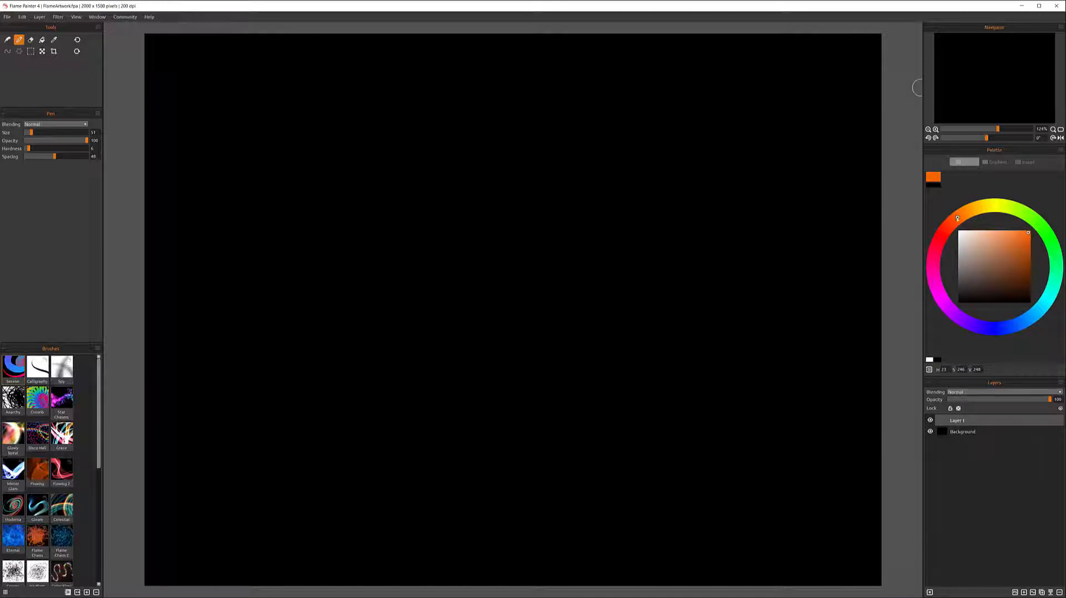
{"action": "mouse_move", "coordinate": [1014, 241]}
{"action": "left_mouse_down"}
{"action": "mouse_move", "coordinate": [955, 274]}
{"action": "mouse_move", "coordinate": [975, 256]}
{"action": "mouse_move", "coordinate": [996, 275]}
{"action": "mouse_move", "coordinate": [979, 285]}
{"action": "left_mouse_up"}
Pick a hue for the black secondary color in the color selection dialog and swap the two color swatches
{"action": "double_click", "coordinate": [933, 184]}
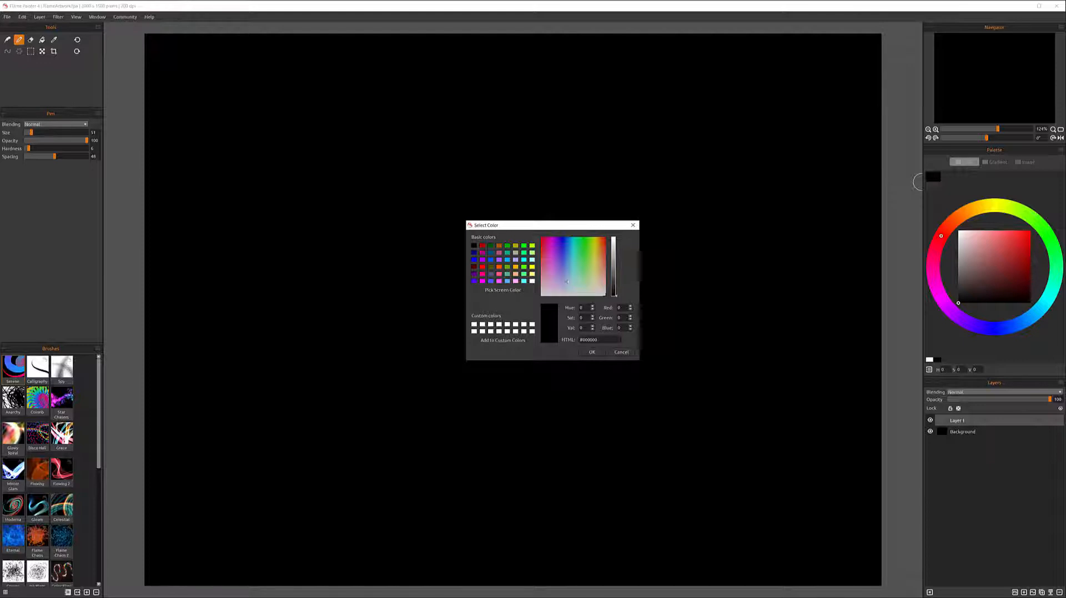
{"action": "left_click", "coordinate": [559, 253]}
{"action": "left_click", "coordinate": [592, 352]}
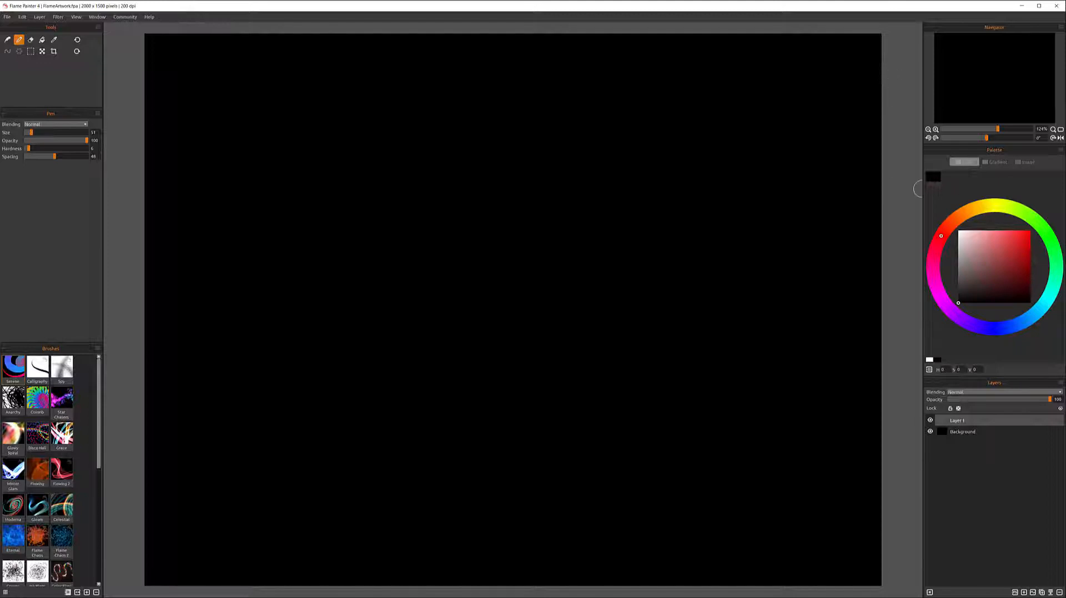
{"action": "left_click", "coordinate": [938, 185]}
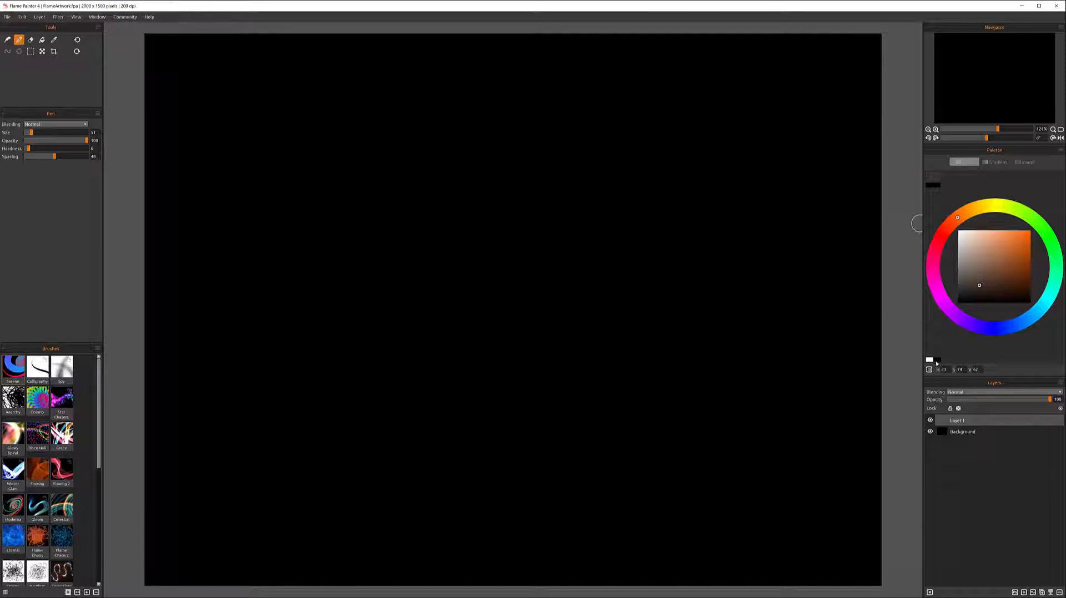
Alternate the primary color between the black and white presets, ending on white
{"action": "left_click", "coordinate": [937, 360]}
{"action": "left_click", "coordinate": [929, 360]}
{"action": "left_click", "coordinate": [937, 360]}
{"action": "left_click", "coordinate": [929, 360]}
Set the primary color to a vivid pinkish red with hue 346 and darken it slightly to value 238
{"action": "left_click", "coordinate": [933, 179]}
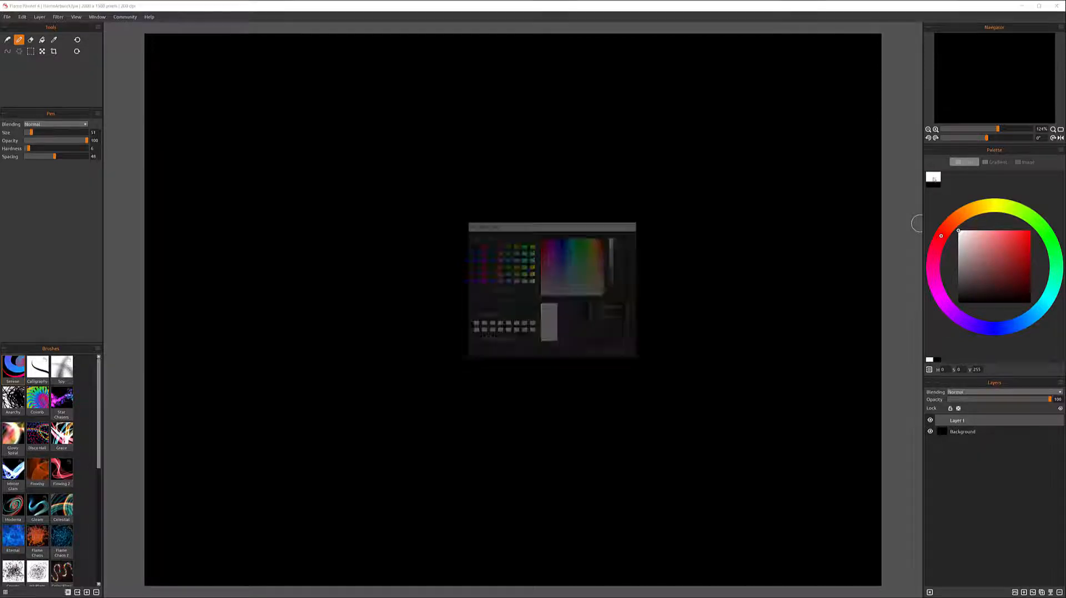
{"action": "left_click", "coordinate": [544, 241]}
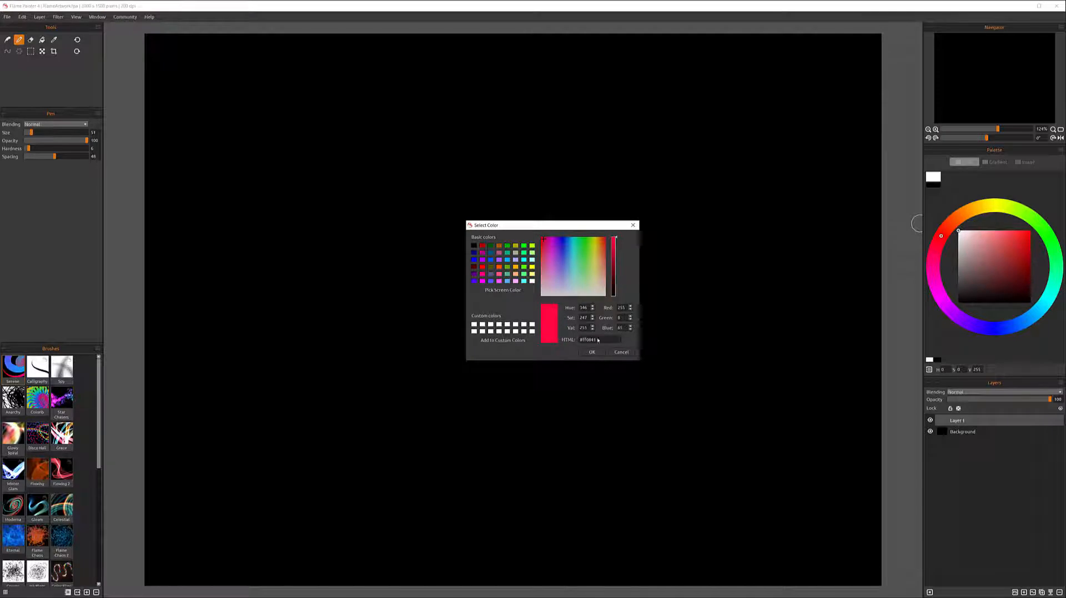
{"action": "left_click", "coordinate": [591, 352]}
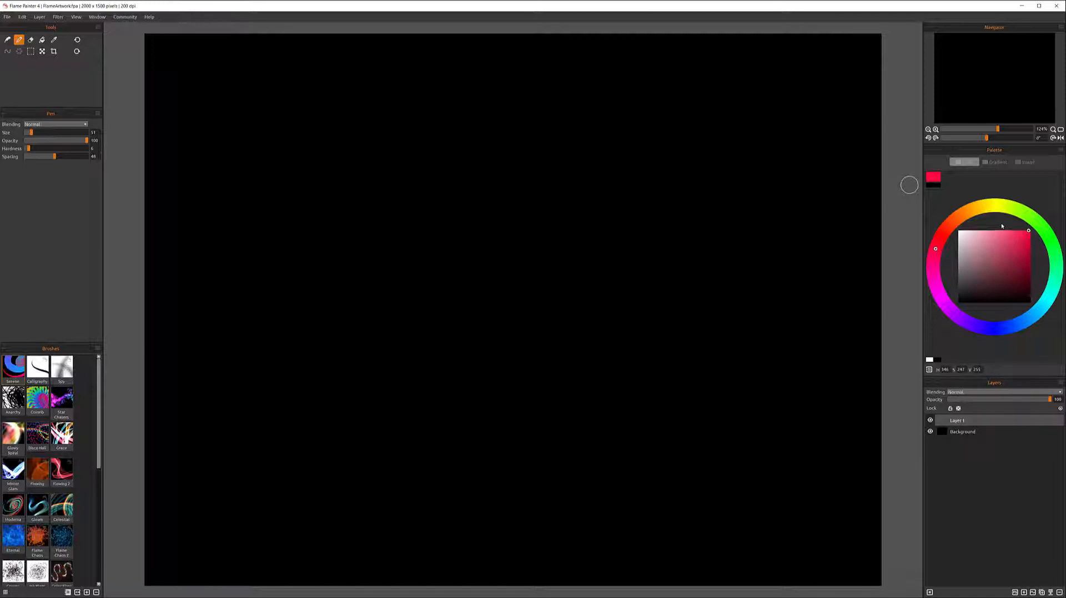
{"action": "left_click", "coordinate": [1029, 236]}
Switch to the Fill tool with gradient coloring and enable the inactive color slots of the gradient
{"action": "left_click", "coordinate": [42, 40]}
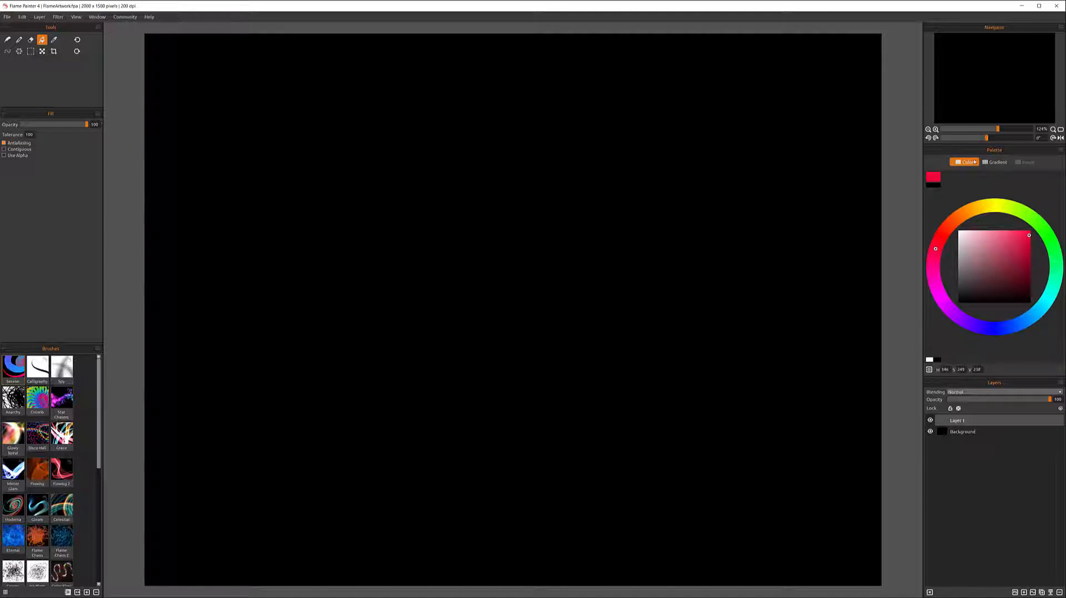
{"action": "left_click", "coordinate": [998, 162]}
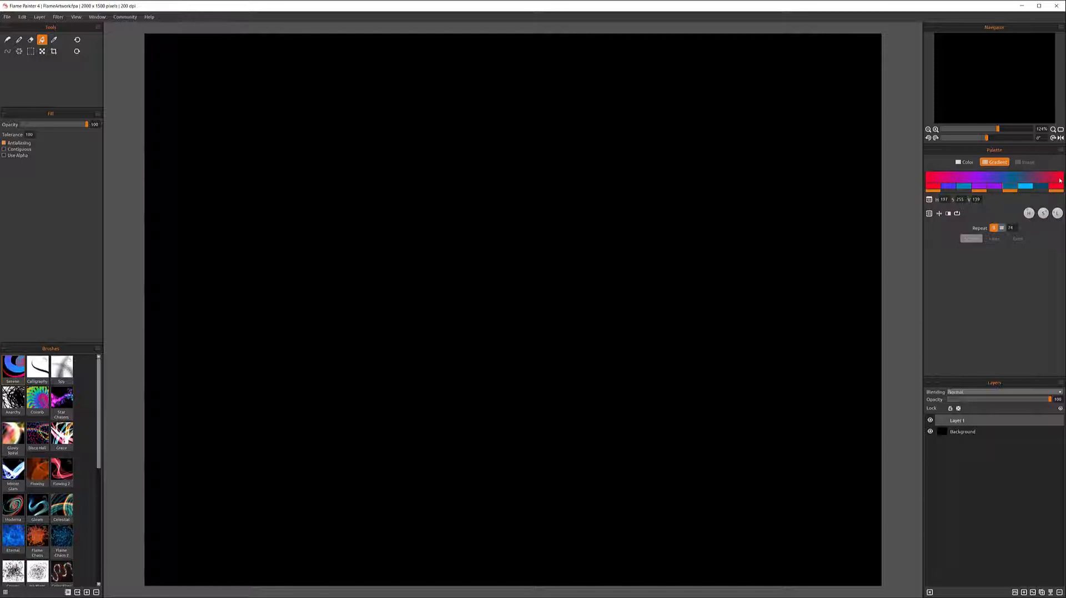
{"action": "left_click", "coordinate": [947, 191]}
{"action": "left_click", "coordinate": [963, 191]}
{"action": "left_click", "coordinate": [994, 191]}
{"action": "left_click", "coordinate": [1025, 192]}
{"action": "left_click", "coordinate": [1040, 191]}
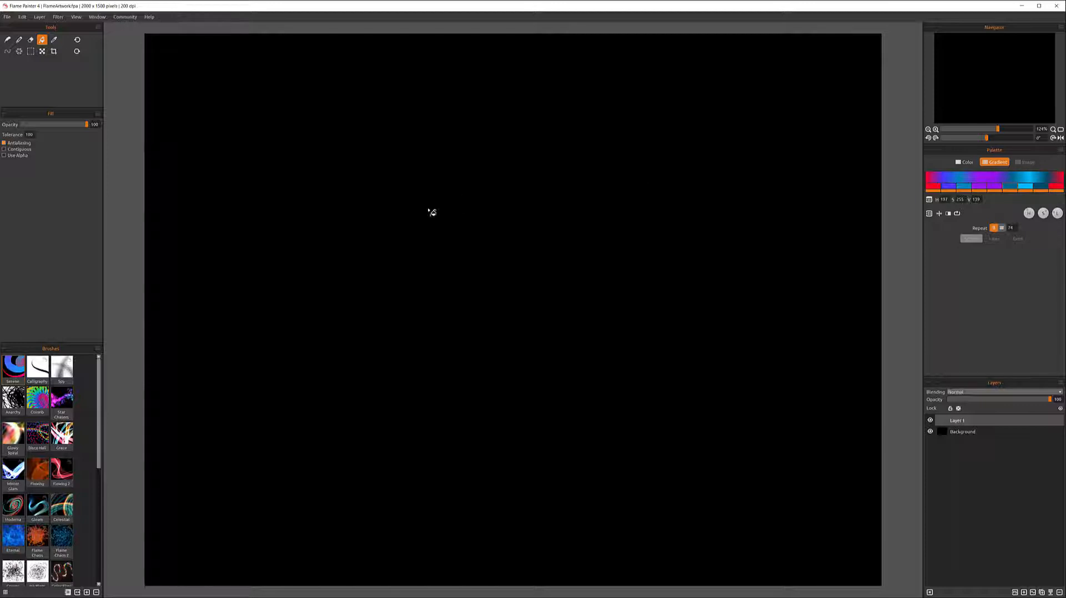
Undo a first striped gradient fill, then fill Layer 1 with Repeat 1 across its width and again along its height
{"action": "left_click", "coordinate": [622, 219]}
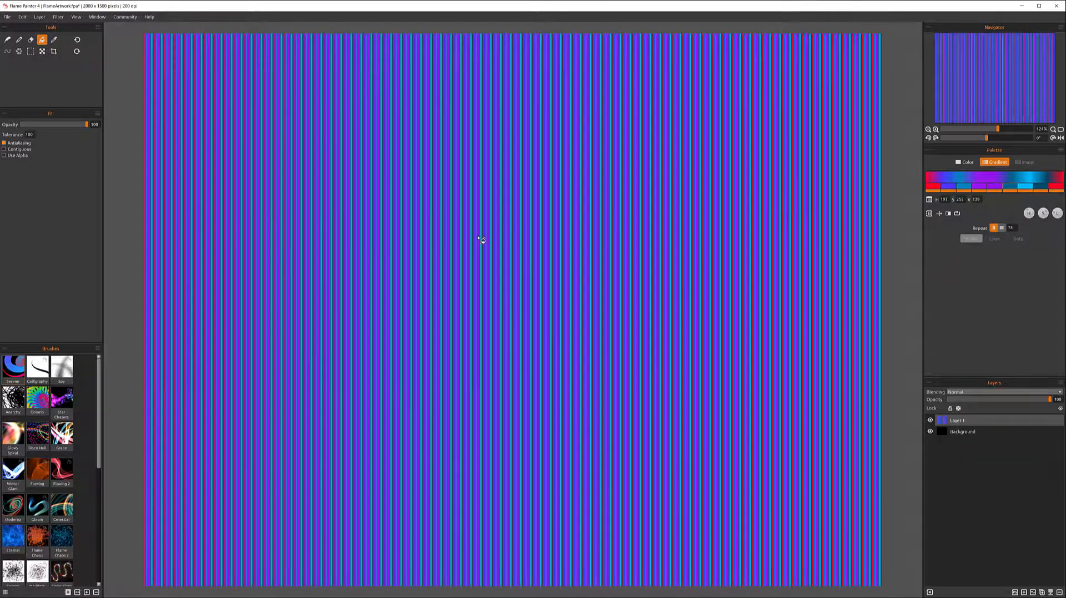
{"action": "key", "text": "ctrl+z"}
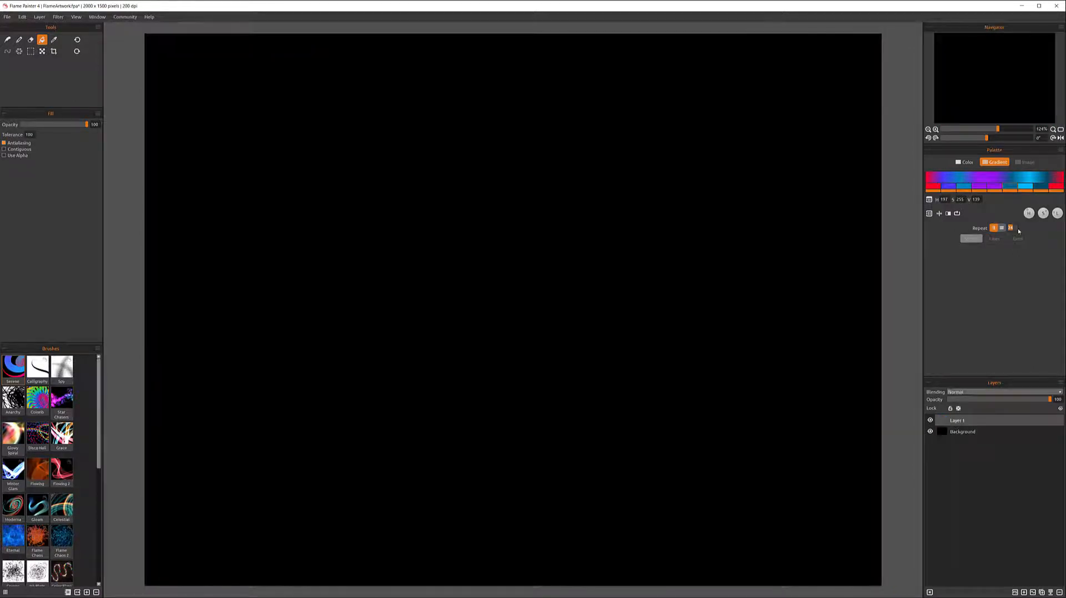
{"action": "left_click", "coordinate": [691, 209]}
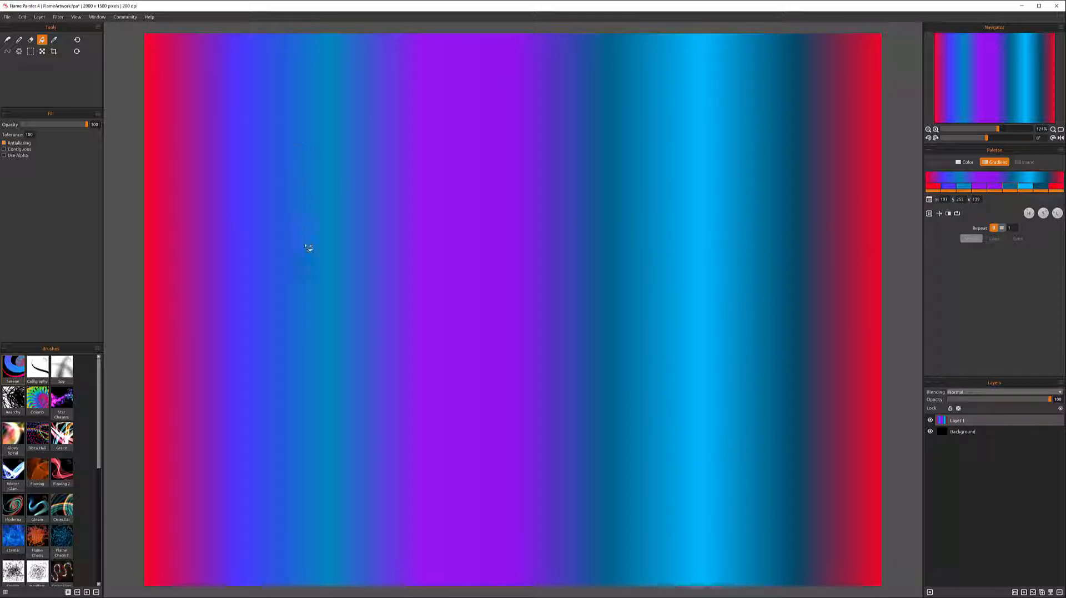
{"action": "left_click", "coordinate": [1002, 228]}
{"action": "left_click", "coordinate": [771, 311]}
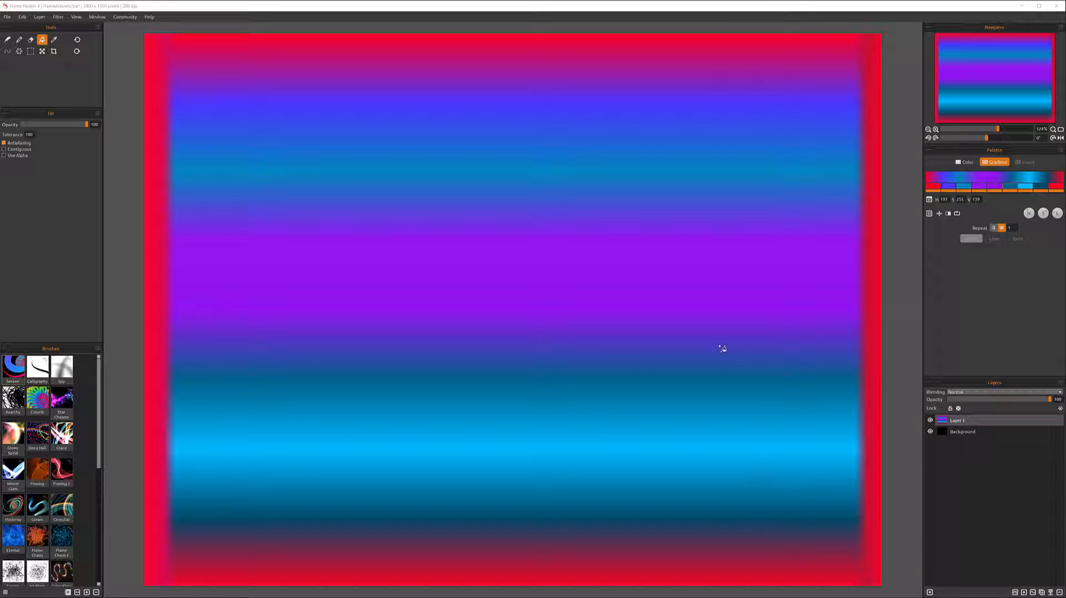
Set the fill tolerance to 50 and fill the central purple band with the gradient running across the canvas width
{"action": "left_click", "coordinate": [30, 135]}
{"action": "type", "text": "50"}
{"action": "left_click", "coordinate": [993, 228]}
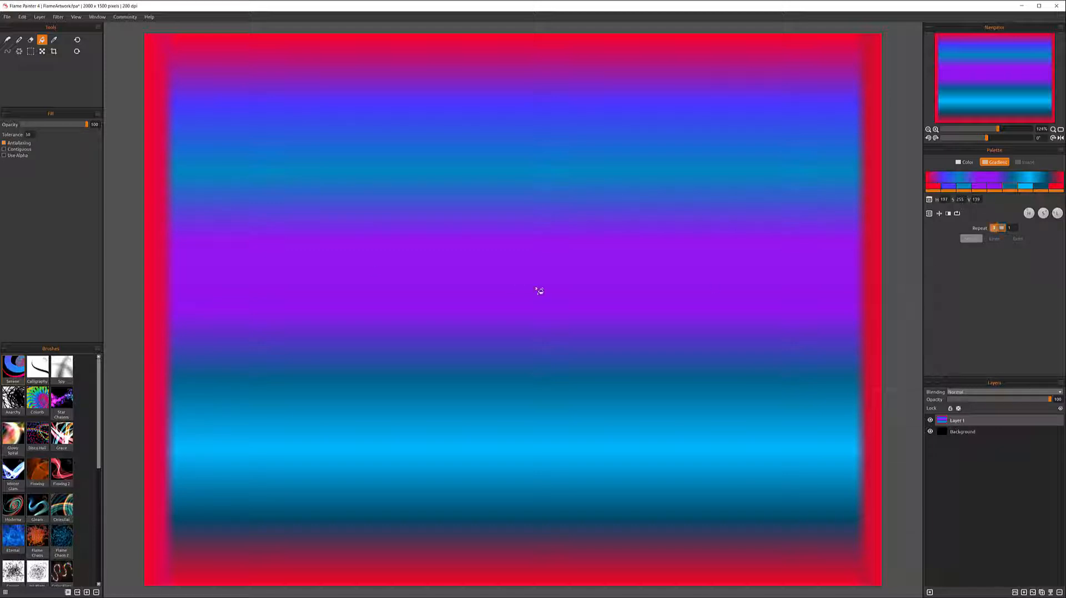
{"action": "left_click", "coordinate": [471, 263]}
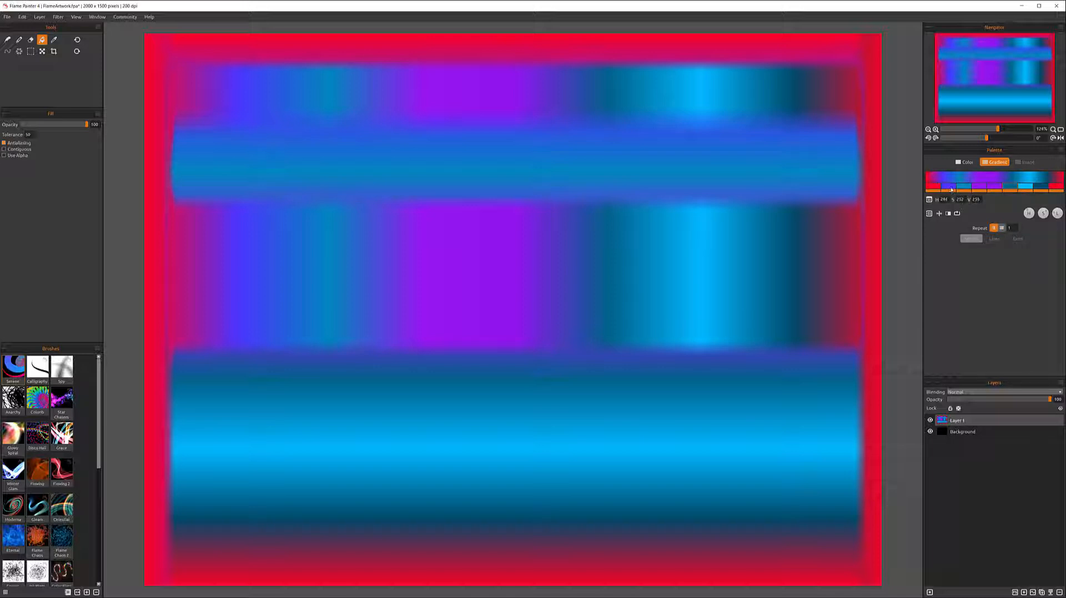
Recolor the second gradient slot to magenta with hue 288, saturation 231 and value 255 through the color library
{"action": "left_click_drag", "start_coordinate": [942, 201], "coordinate": [965, 203]}
{"action": "double_click", "coordinate": [959, 199]}
{"action": "double_click", "coordinate": [975, 199]}
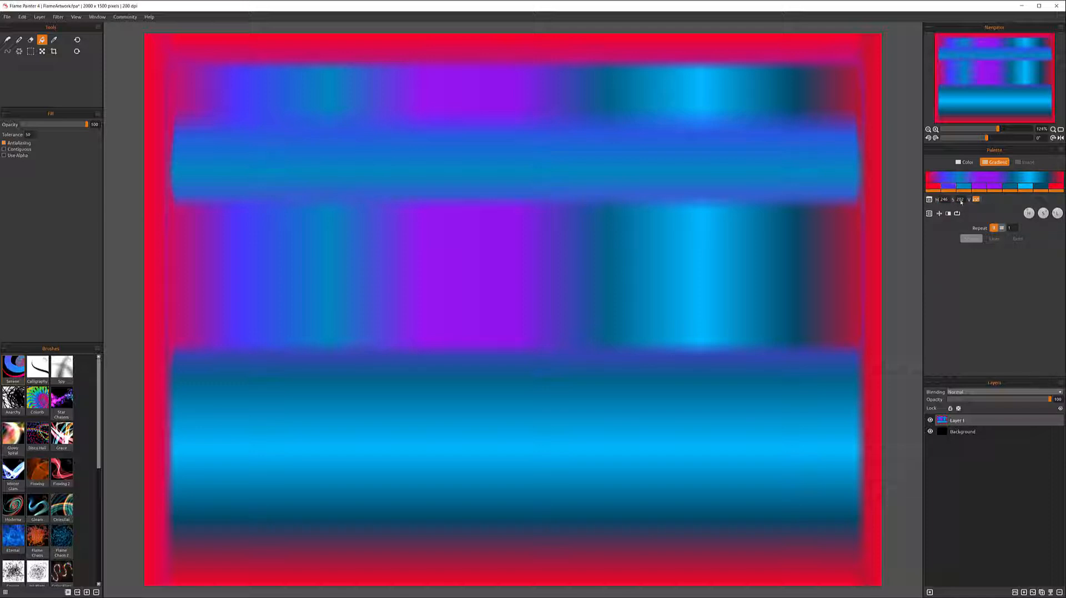
{"action": "left_click", "coordinate": [929, 200]}
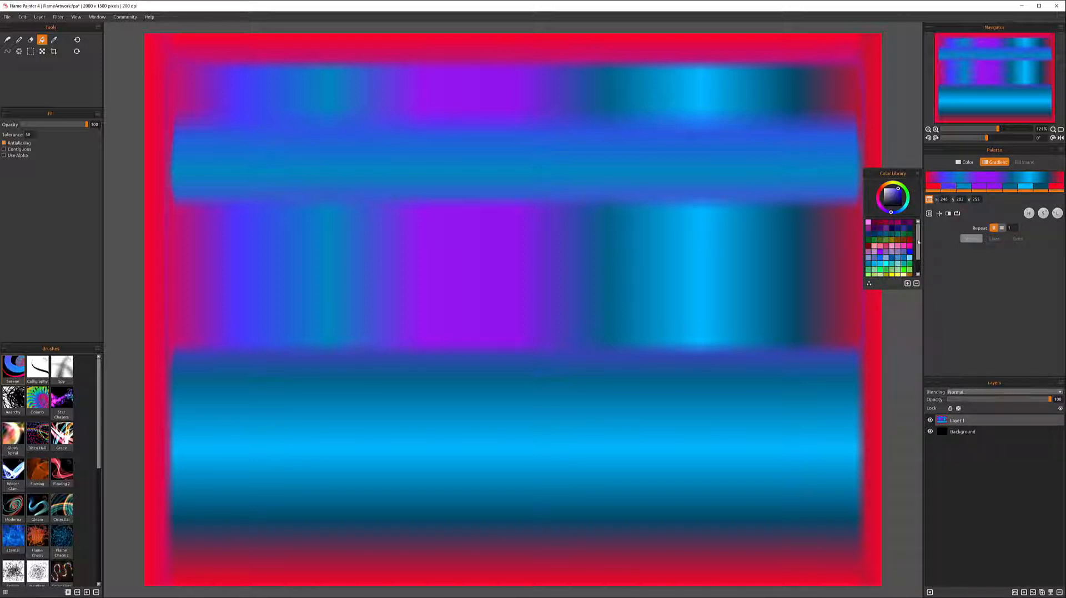
{"action": "mouse_move", "coordinate": [920, 232]}
{"action": "left_mouse_down"}
{"action": "mouse_move", "coordinate": [923, 254]}
{"action": "mouse_move", "coordinate": [924, 225]}
{"action": "left_mouse_up"}
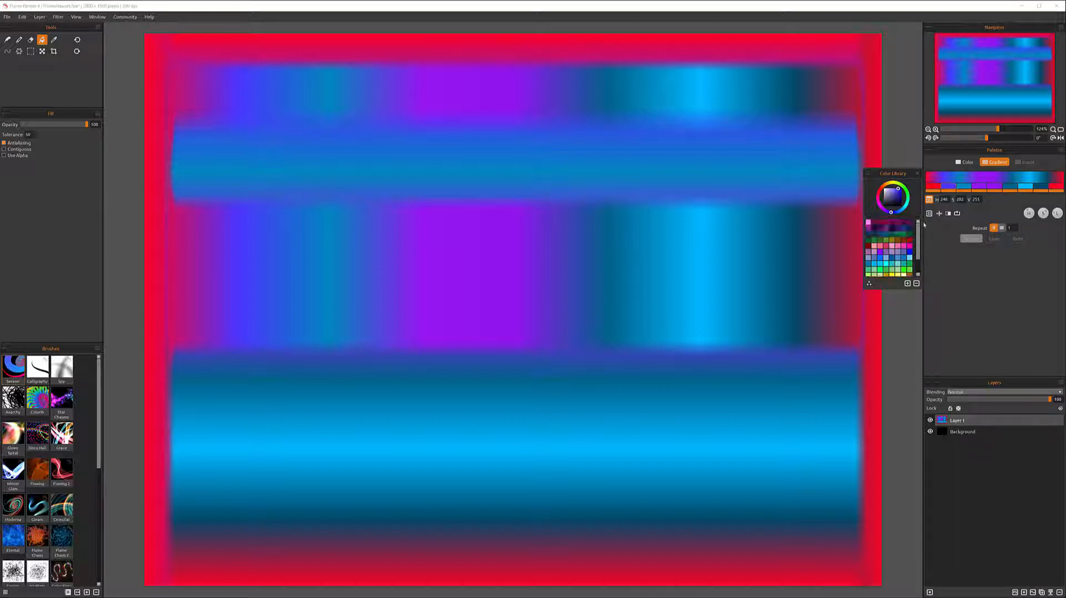
{"action": "left_click", "coordinate": [868, 284]}
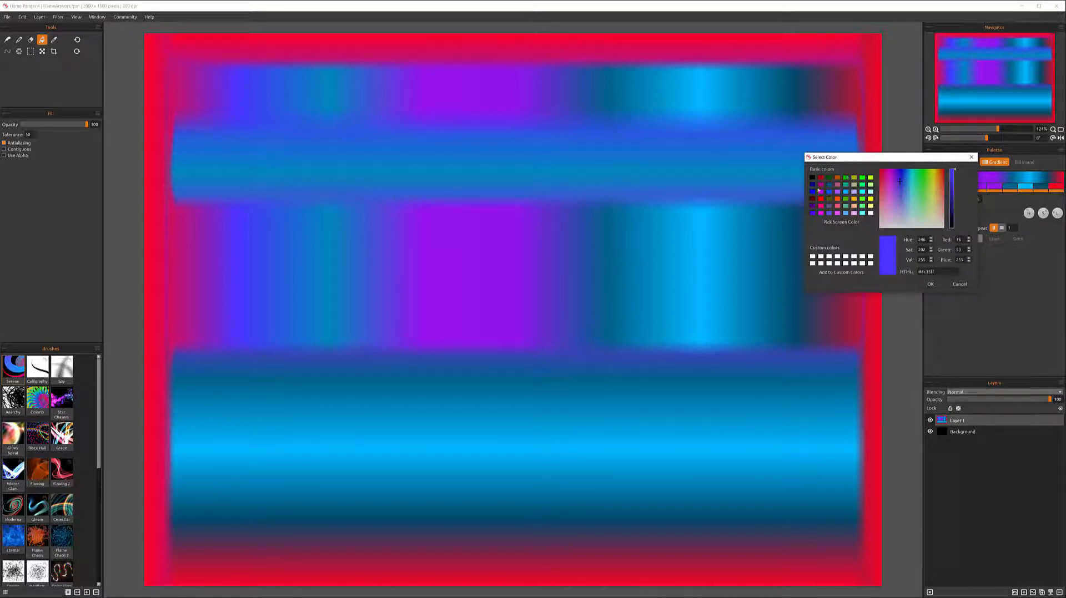
{"action": "left_click_drag", "start_coordinate": [905, 185], "coordinate": [892, 174]}
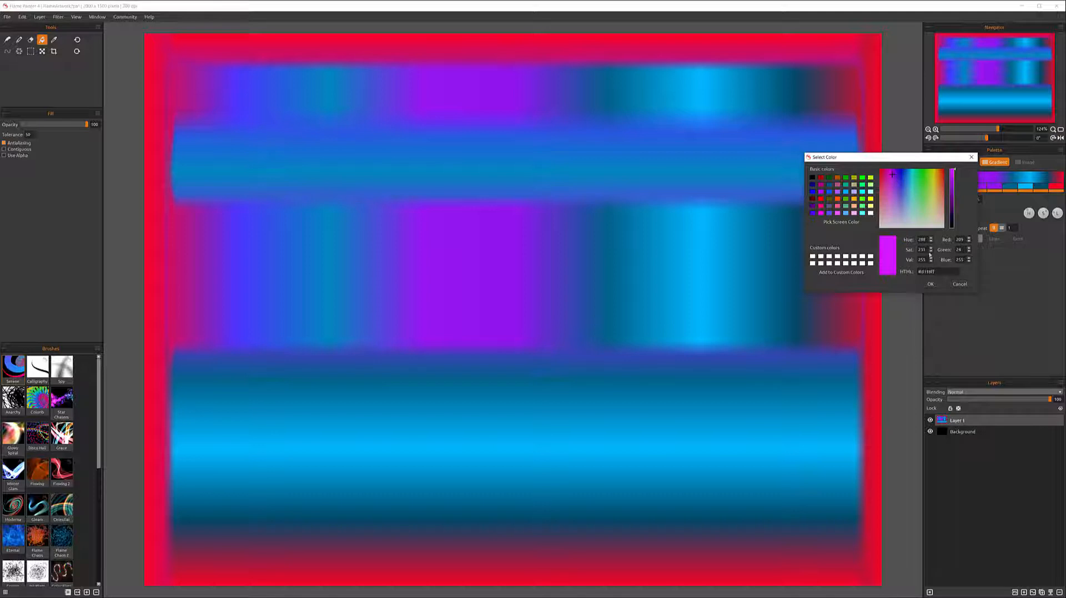
{"action": "left_click", "coordinate": [930, 284]}
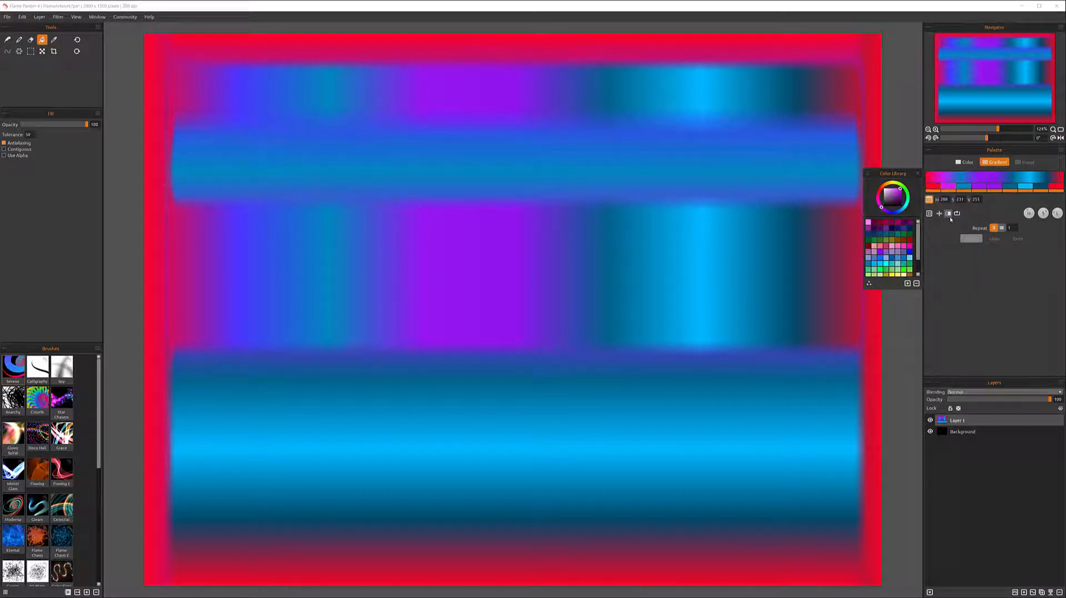
{"action": "left_click", "coordinate": [929, 200]}
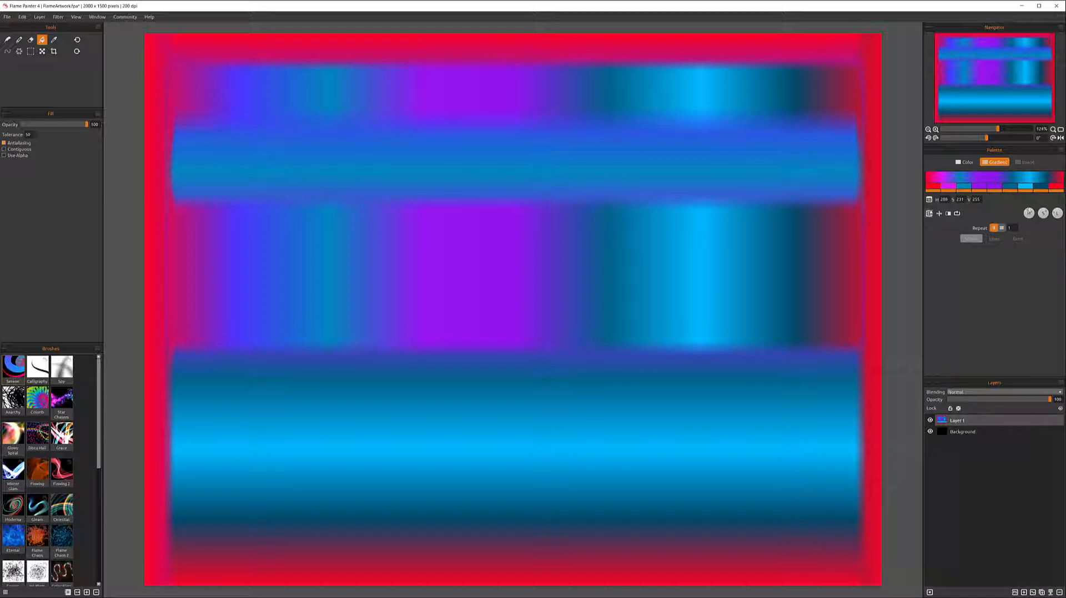
Load the turquoise, yellow and red gradient from the gradient library, browse the remaining presets and close the library
{"action": "left_click", "coordinate": [930, 214]}
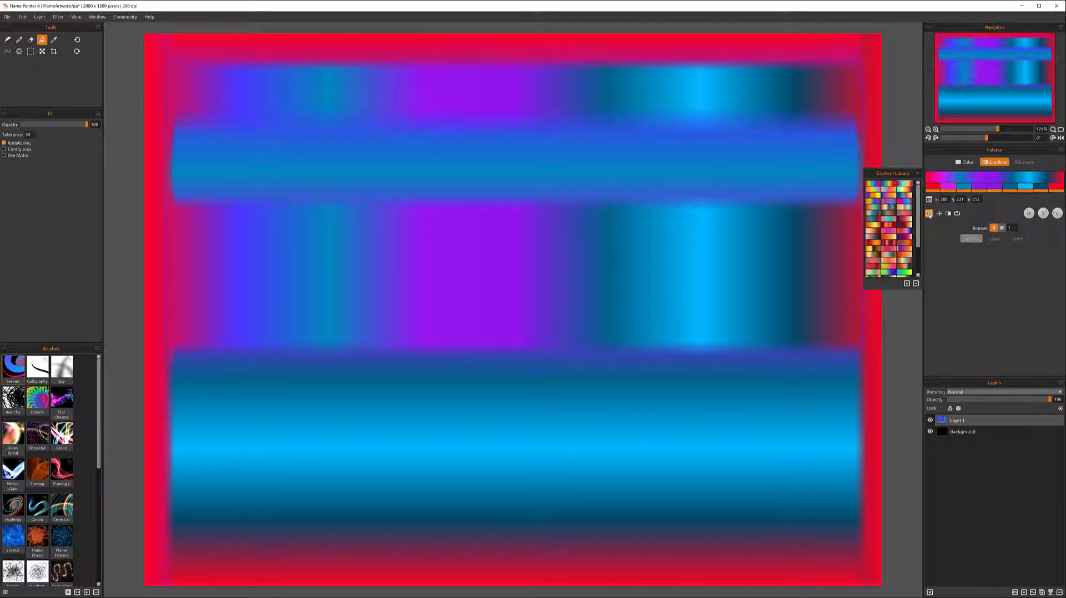
{"action": "left_click_drag", "start_coordinate": [918, 192], "coordinate": [918, 174]}
{"action": "left_click", "coordinate": [907, 184]}
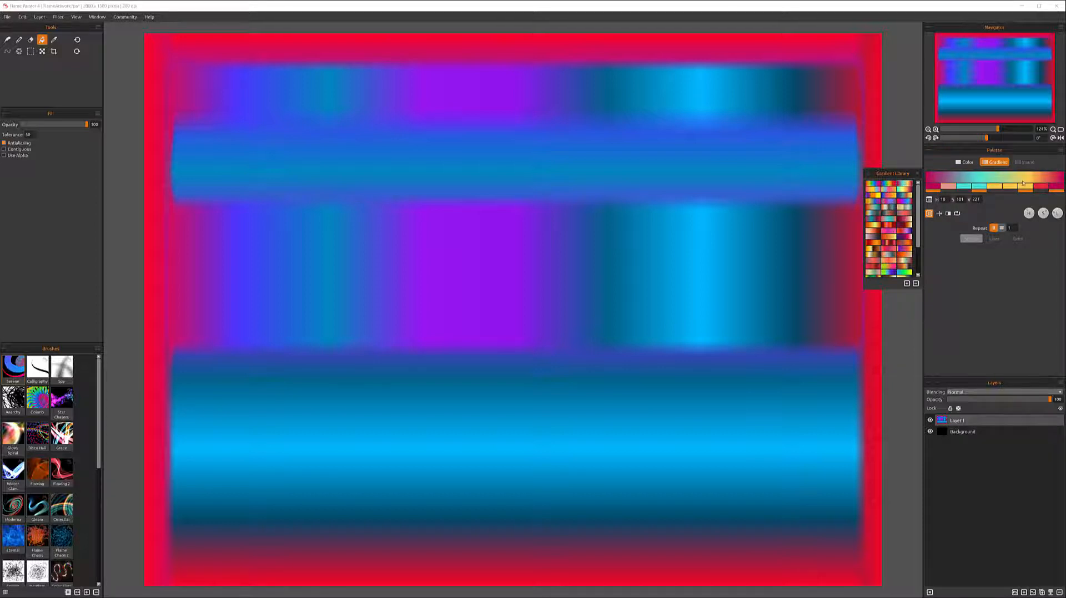
{"action": "left_click_drag", "start_coordinate": [922, 235], "coordinate": [921, 273]}
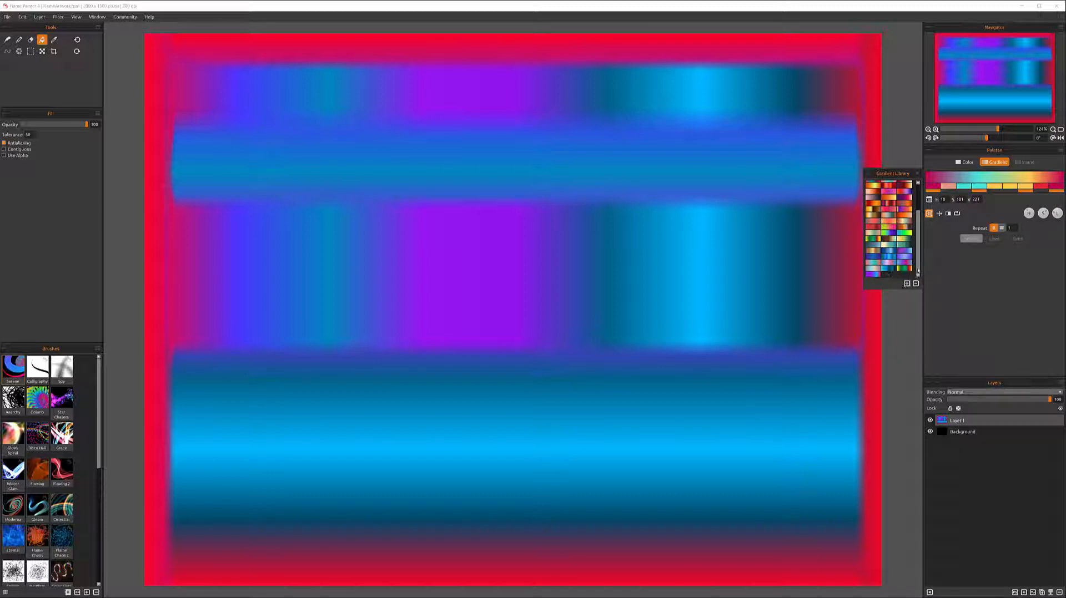
{"action": "left_click", "coordinate": [929, 215]}
{"action": "left_click", "coordinate": [929, 215]}
{"action": "left_click", "coordinate": [929, 215]}
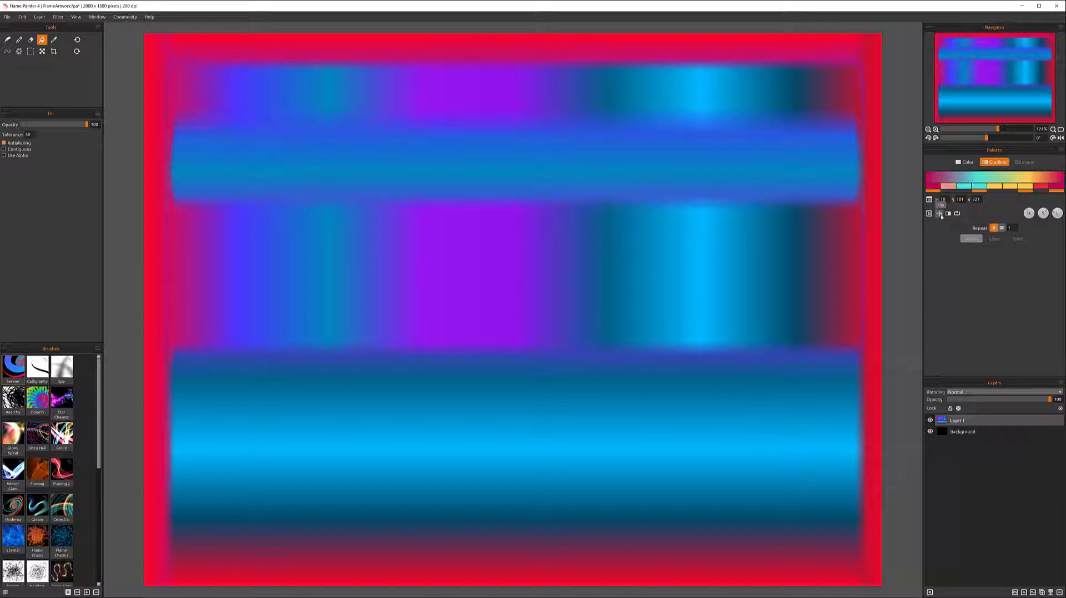
Flip the gradient back and forth and cycle its colors repeatedly through the slots
{"action": "left_click", "coordinate": [940, 213]}
{"action": "left_click", "coordinate": [939, 213]}
{"action": "left_click", "coordinate": [940, 214]}
{"action": "left_click", "coordinate": [939, 214]}
{"action": "left_click", "coordinate": [958, 214]}
{"action": "left_click", "coordinate": [957, 214]}
{"action": "left_click", "coordinate": [957, 214]}
{"action": "left_click", "coordinate": [958, 214]}
{"action": "left_click", "coordinate": [958, 214]}
{"action": "left_click", "coordinate": [958, 214]}
{"action": "left_click", "coordinate": [957, 214]}
{"action": "left_click", "coordinate": [958, 214]}
{"action": "left_click", "coordinate": [958, 214]}
{"action": "left_click", "coordinate": [957, 214]}
Shift the hue of the whole gradient so its colors turn to magenta, green and orange
{"action": "left_click", "coordinate": [952, 189]}
{"action": "left_click", "coordinate": [918, 175]}
{"action": "left_click_drag", "start_coordinate": [1028, 213], "coordinate": [1051, 211]}
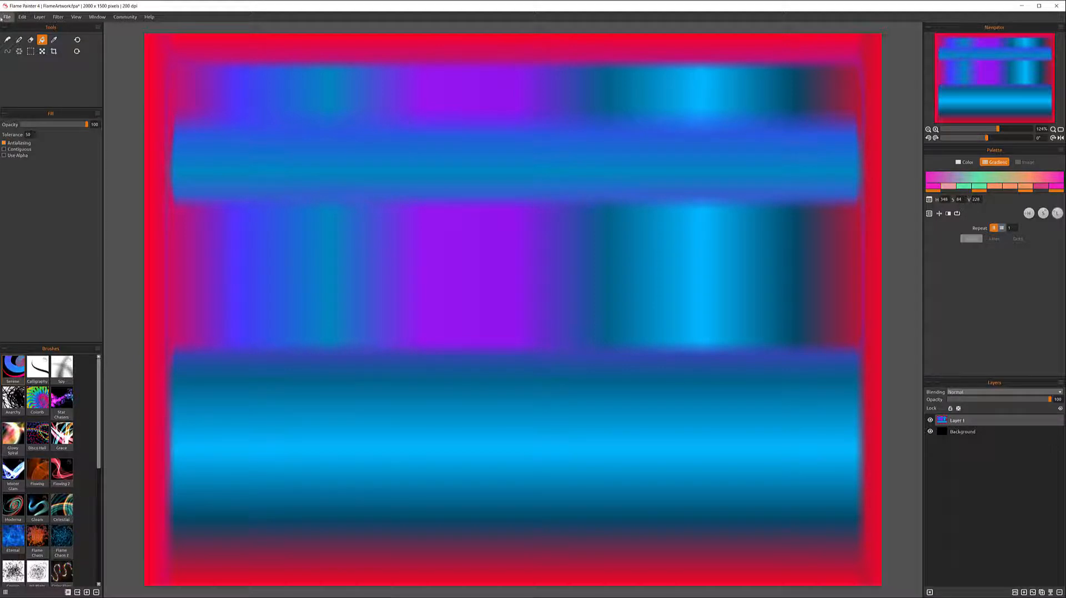
Create a new blank canvas, discarding the unsaved changes to the current artwork
{"action": "key", "text": "alt+f"}
{"action": "key", "text": "Down"}
{"action": "key", "text": "Return"}
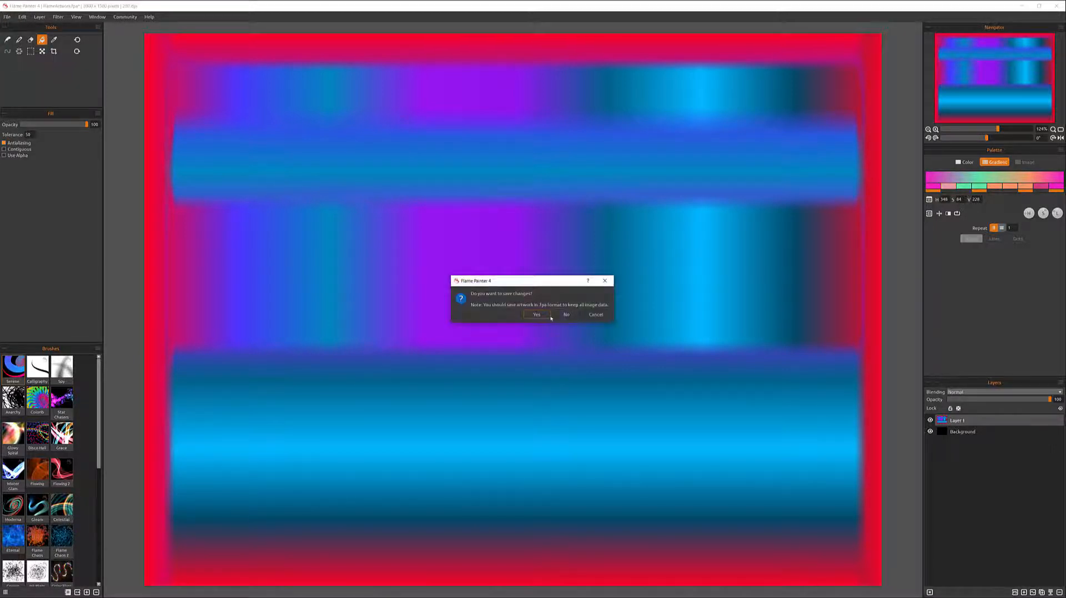
{"action": "left_click", "coordinate": [567, 315]}
{"action": "left_click", "coordinate": [681, 381]}
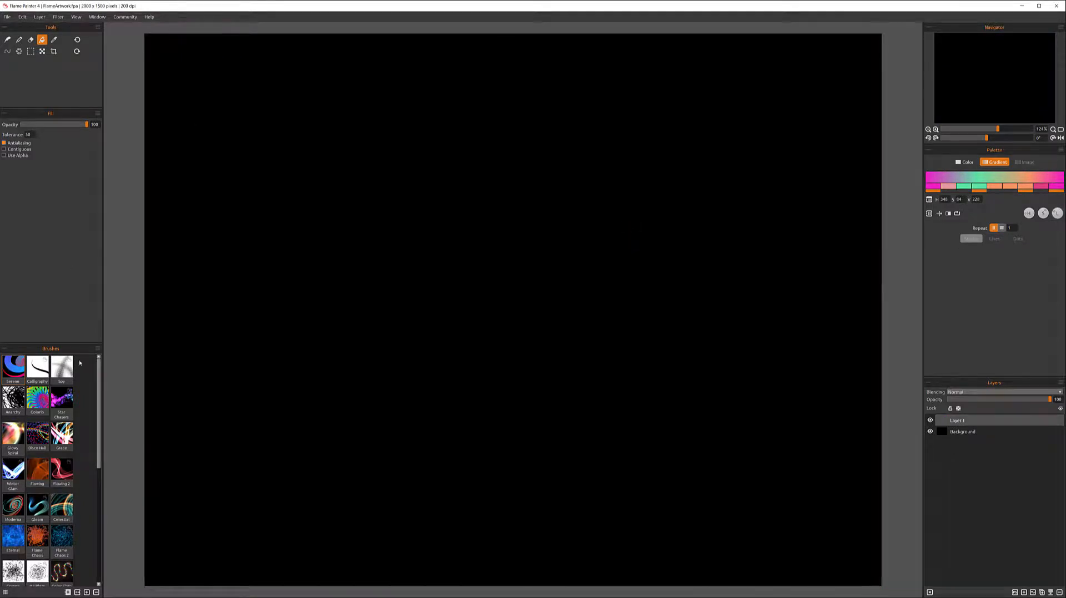
Load the Serene brush and switch to the Star Chasers particle brush
{"action": "left_click", "coordinate": [14, 368]}
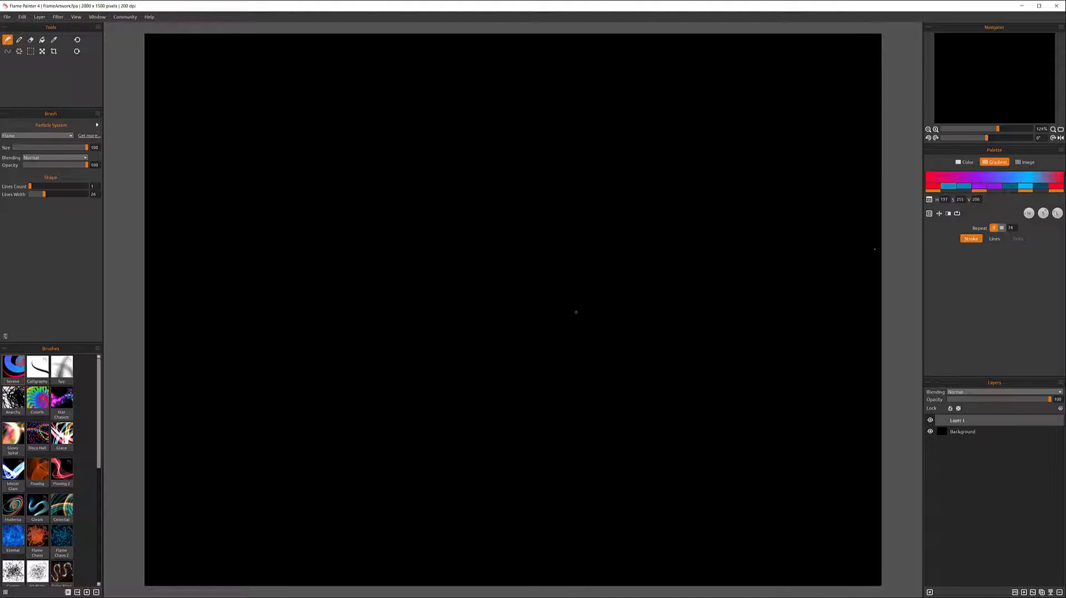
{"action": "left_click", "coordinate": [61, 400]}
{"action": "mouse_move", "coordinate": [204, 212]}
{"action": "left_mouse_down"}
{"action": "mouse_move", "coordinate": [193, 261]}
{"action": "mouse_move", "coordinate": [559, 290]}
{"action": "mouse_move", "coordinate": [917, 239]}
{"action": "mouse_move", "coordinate": [905, 266]}
{"action": "mouse_move", "coordinate": [1025, 247]}
{"action": "left_mouse_up"}
Try the Lines and Dots gradient modes, return to Stroke and paint long looping star trails across the canvas
{"action": "left_click", "coordinate": [1001, 240]}
{"action": "left_click", "coordinate": [1021, 239]}
{"action": "left_click", "coordinate": [980, 241]}
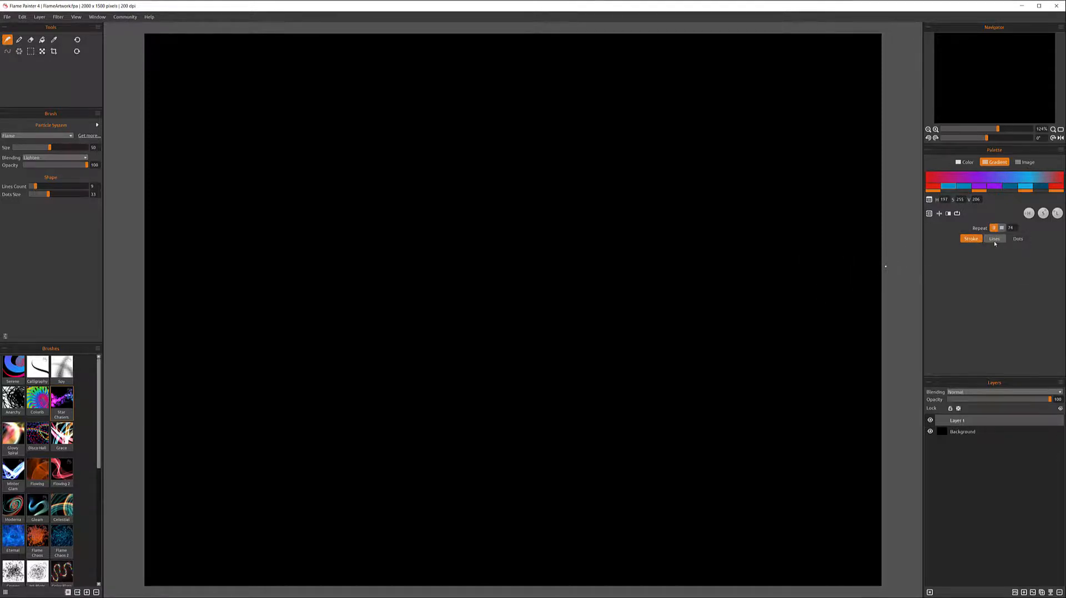
{"action": "mouse_move", "coordinate": [657, 219]}
{"action": "left_mouse_down"}
{"action": "mouse_move", "coordinate": [252, 263]}
{"action": "mouse_move", "coordinate": [261, 324]}
{"action": "mouse_move", "coordinate": [247, 217]}
{"action": "mouse_move", "coordinate": [333, 145]}
{"action": "mouse_move", "coordinate": [486, 123]}
{"action": "mouse_move", "coordinate": [601, 305]}
{"action": "mouse_move", "coordinate": [343, 421]}
{"action": "mouse_move", "coordinate": [441, 436]}
{"action": "mouse_move", "coordinate": [868, 428]}
{"action": "mouse_move", "coordinate": [538, 200]}
{"action": "mouse_move", "coordinate": [444, 278]}
{"action": "left_mouse_up"}
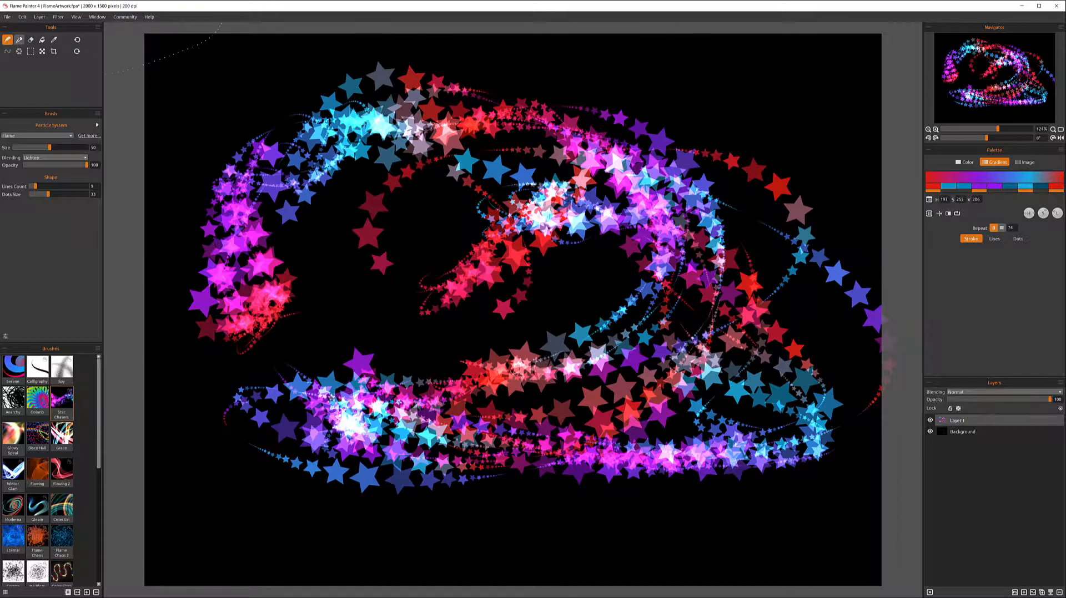
Switch the palette to Image coloring in Dots mode and paint rainbow-patterned star trails over the upper and middle canvas
{"action": "left_click", "coordinate": [1025, 162]}
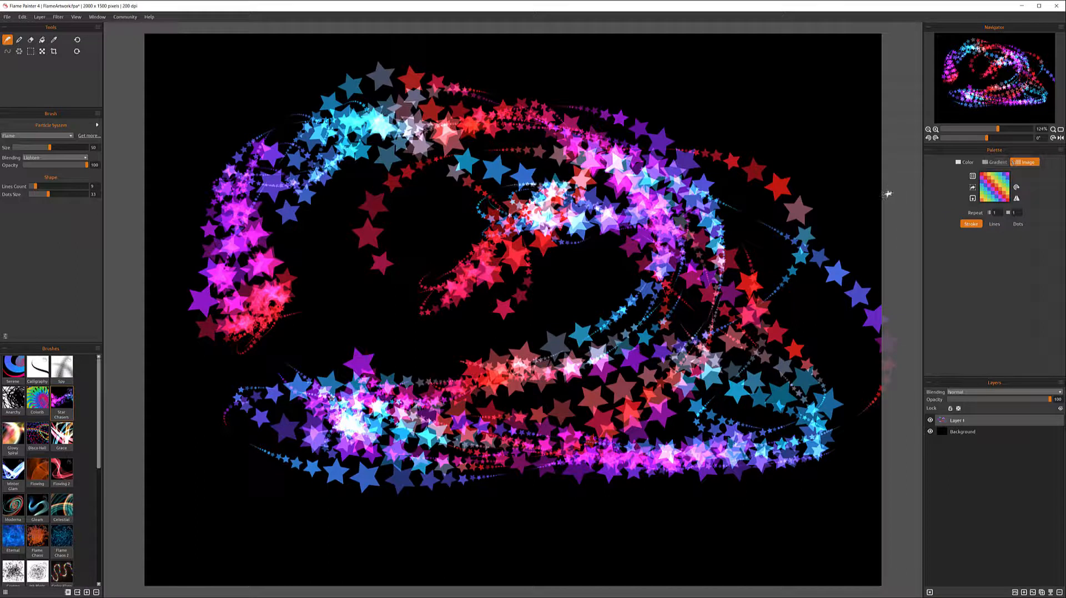
{"action": "left_click", "coordinate": [997, 162]}
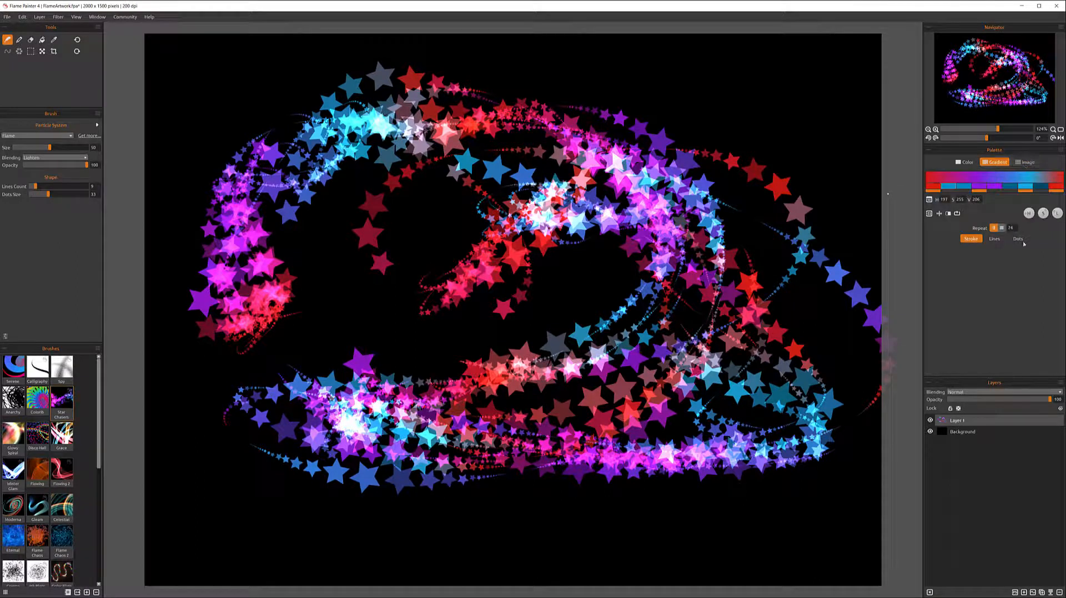
{"action": "left_click", "coordinate": [995, 239]}
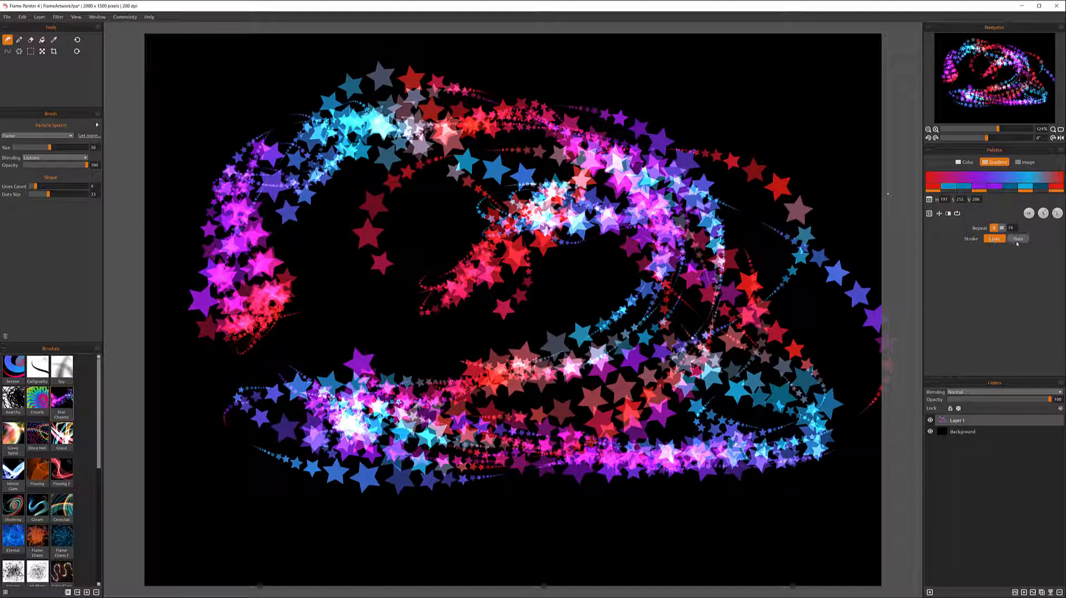
{"action": "left_click", "coordinate": [1017, 240]}
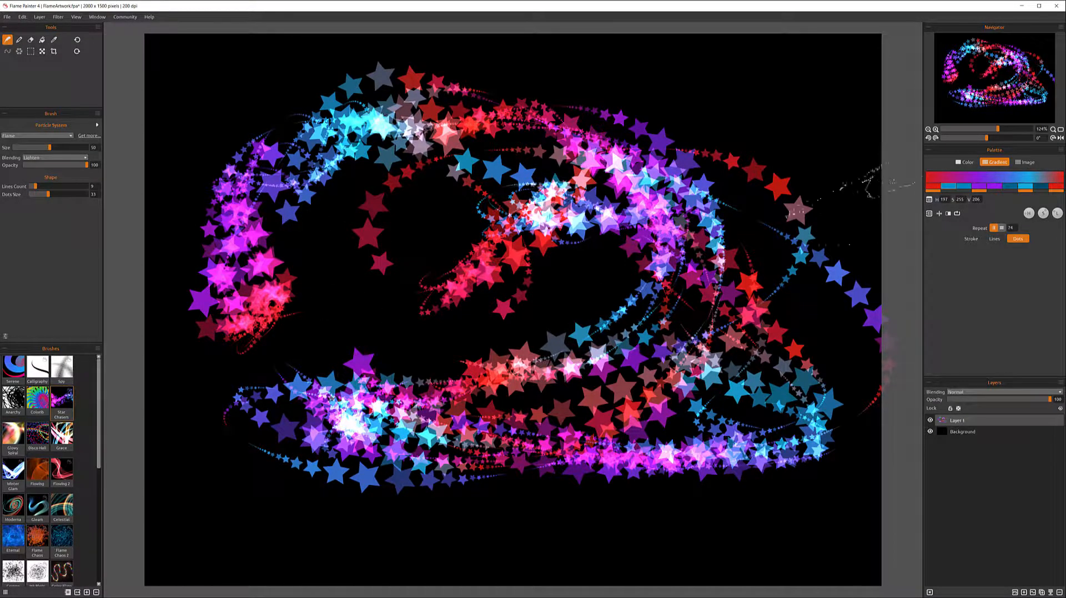
{"action": "left_click", "coordinate": [1018, 163]}
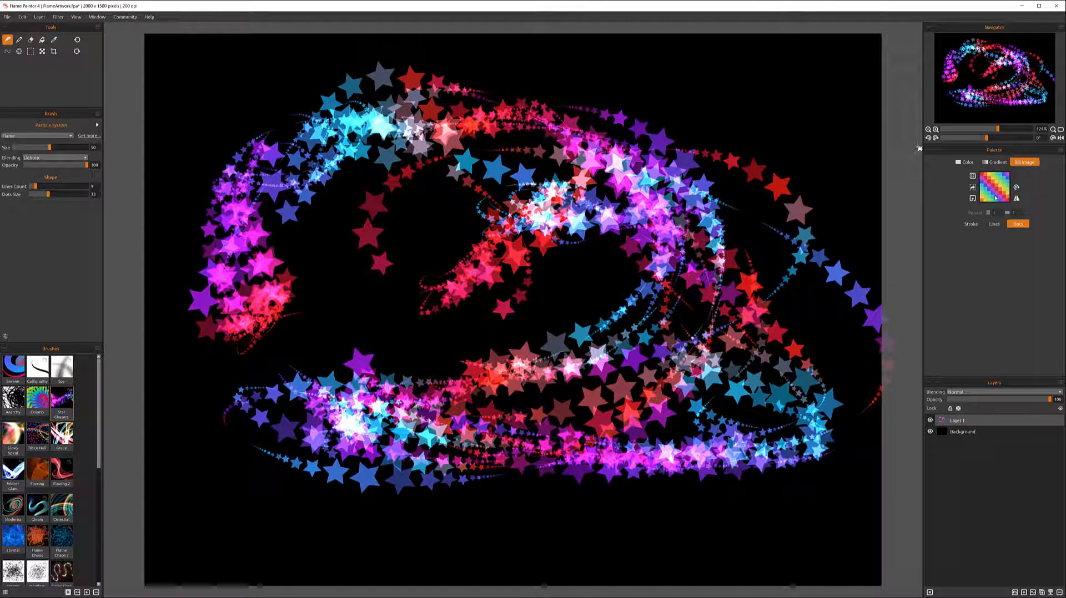
{"action": "mouse_move", "coordinate": [661, 83]}
{"action": "left_mouse_down"}
{"action": "mouse_move", "coordinate": [793, 135]}
{"action": "mouse_move", "coordinate": [611, 195]}
{"action": "mouse_move", "coordinate": [553, 261]}
{"action": "mouse_move", "coordinate": [626, 320]}
{"action": "mouse_move", "coordinate": [698, 320]}
{"action": "mouse_move", "coordinate": [775, 417]}
{"action": "mouse_move", "coordinate": [735, 414]}
{"action": "mouse_move", "coordinate": [568, 276]}
{"action": "mouse_move", "coordinate": [484, 62]}
{"action": "mouse_move", "coordinate": [370, 278]}
{"action": "mouse_move", "coordinate": [411, 314]}
{"action": "mouse_move", "coordinate": [422, 294]}
{"action": "left_mouse_up"}
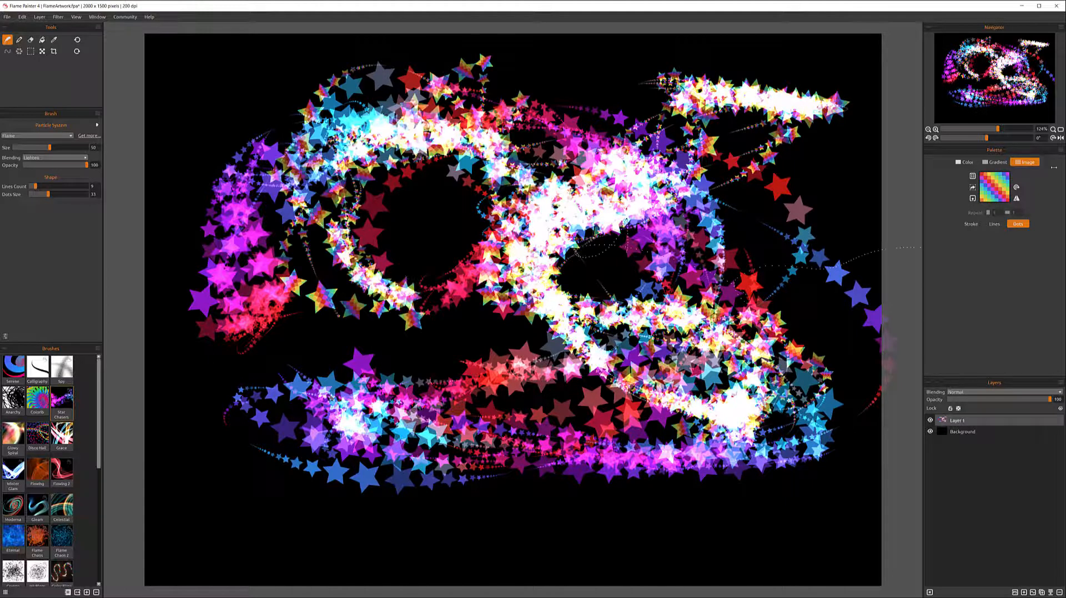
Load the teal leaf image, pattern 7, from the Image Library and paint looping star trails with it
{"action": "left_click", "coordinate": [973, 176]}
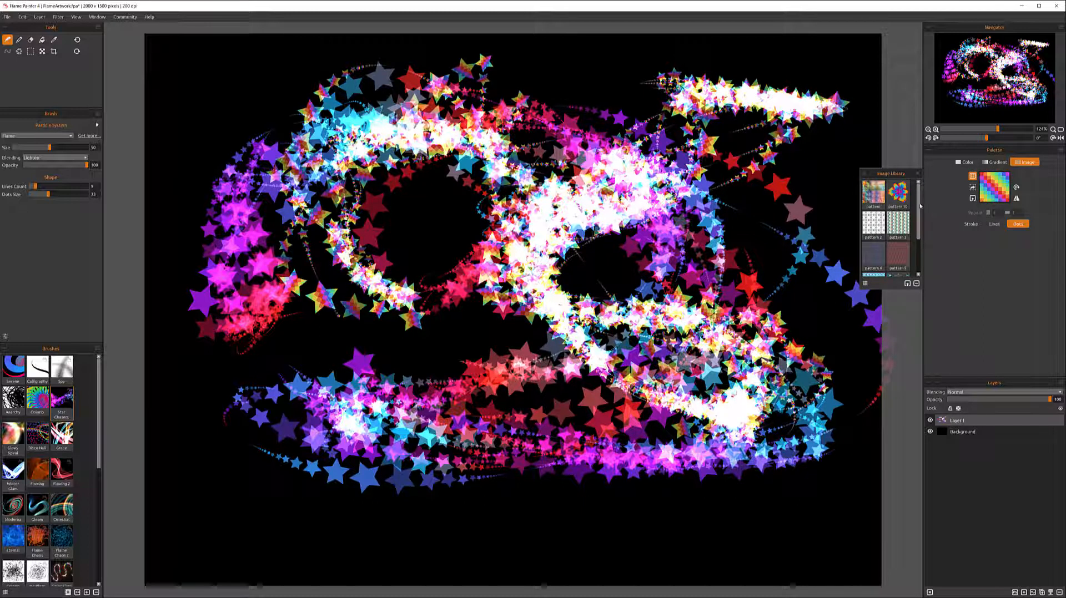
{"action": "left_click_drag", "start_coordinate": [919, 228], "coordinate": [920, 261]}
{"action": "left_click", "coordinate": [898, 258]}
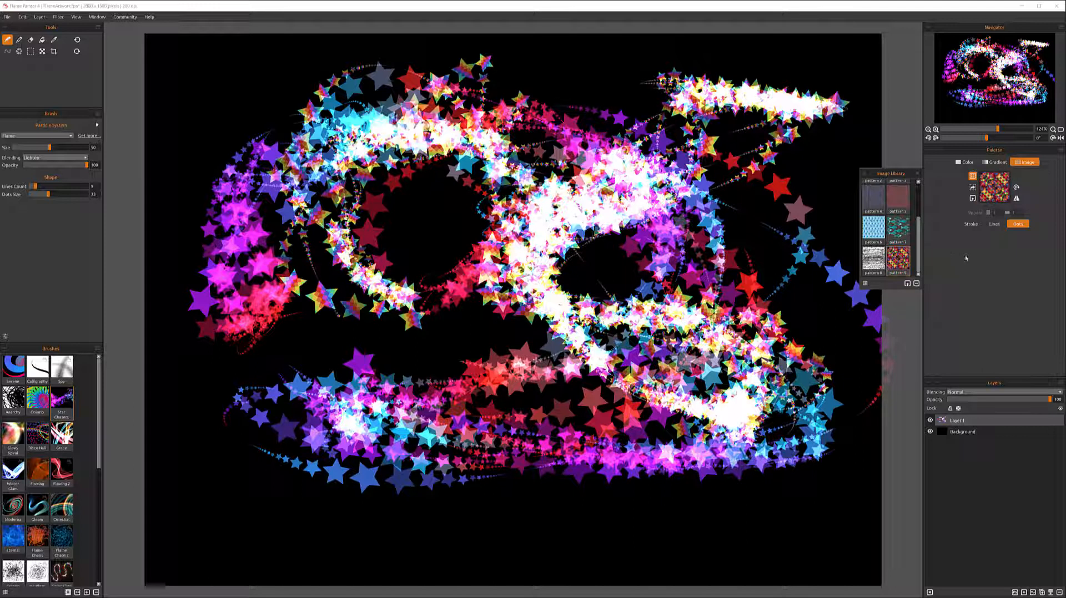
{"action": "left_click", "coordinate": [903, 231]}
{"action": "mouse_move", "coordinate": [433, 127]}
{"action": "left_mouse_down"}
{"action": "mouse_move", "coordinate": [400, 111]}
{"action": "mouse_move", "coordinate": [333, 333]}
{"action": "mouse_move", "coordinate": [701, 348]}
{"action": "mouse_move", "coordinate": [560, 433]}
{"action": "mouse_move", "coordinate": [355, 166]}
{"action": "mouse_move", "coordinate": [477, 89]}
{"action": "left_mouse_up"}
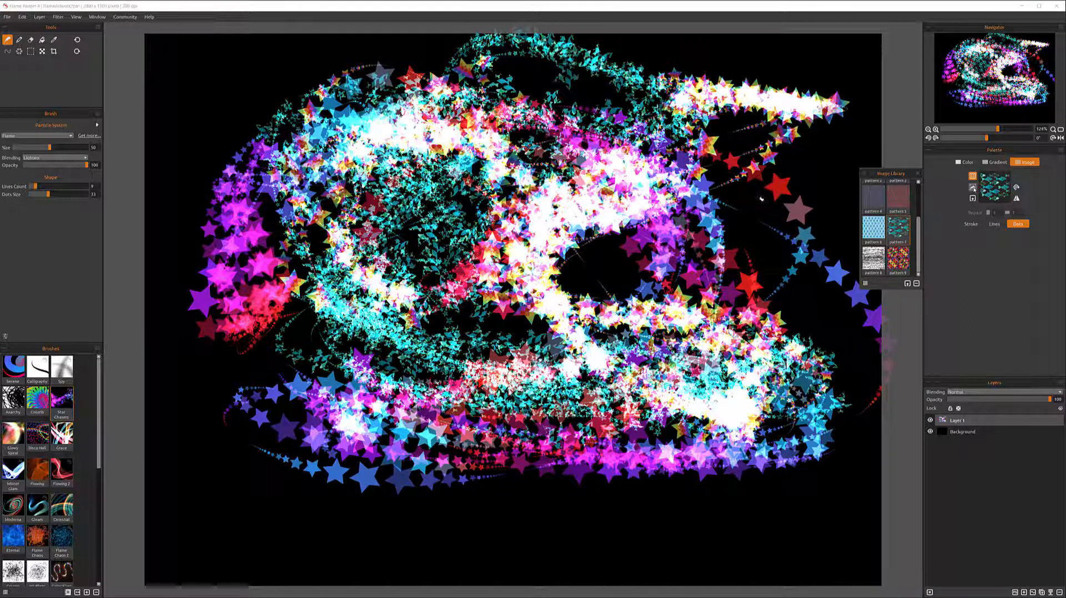
{"action": "left_click", "coordinate": [972, 176]}
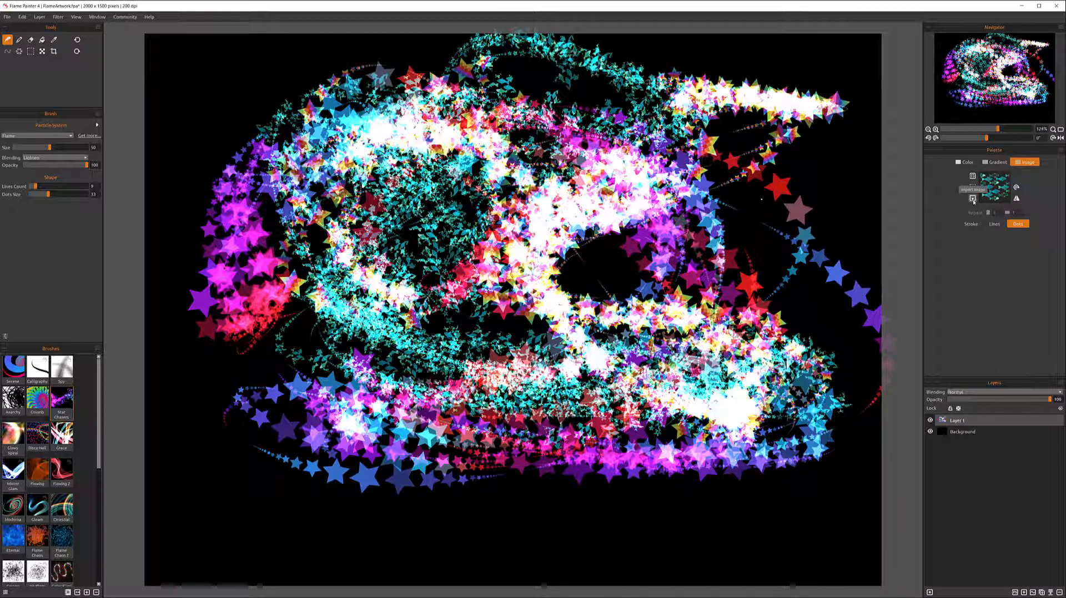
{"action": "left_click", "coordinate": [972, 199]}
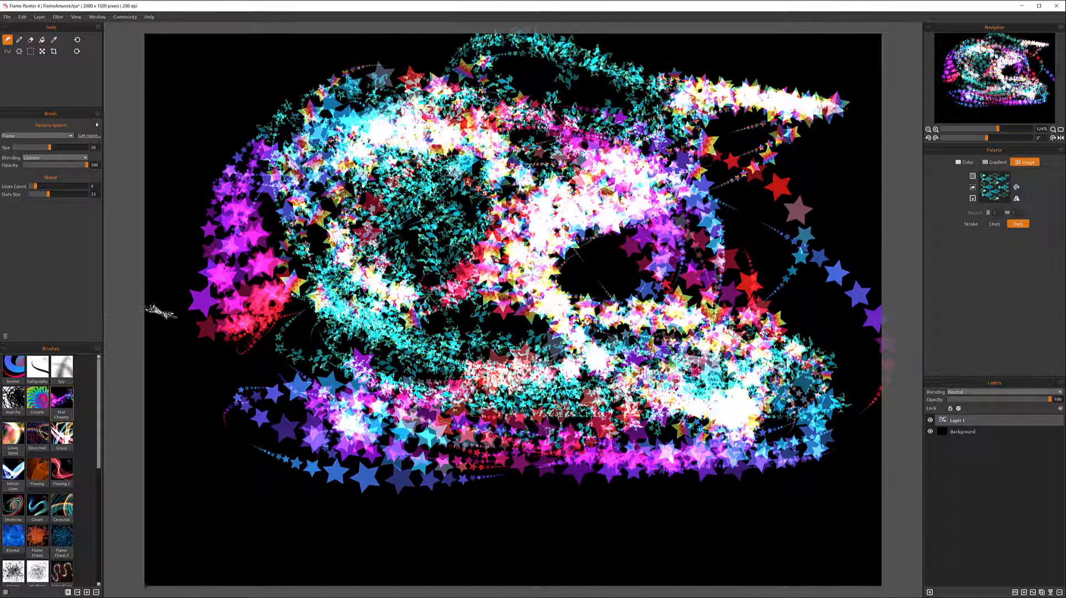
Rotate the palette's pattern image three times and mirror it twice
{"action": "left_click", "coordinate": [1016, 187]}
{"action": "left_click", "coordinate": [1017, 188]}
{"action": "left_click", "coordinate": [1016, 187]}
{"action": "left_click", "coordinate": [1015, 199]}
{"action": "left_click", "coordinate": [1014, 200]}
Paint more leaf-patterned stars through the middle, switch to Stroke mode and paint solid teal star trails around the canvas's lower-left edge
{"action": "mouse_move", "coordinate": [902, 184]}
{"action": "left_mouse_down"}
{"action": "mouse_move", "coordinate": [527, 250]}
{"action": "mouse_move", "coordinate": [494, 367]}
{"action": "mouse_move", "coordinate": [577, 383]}
{"action": "mouse_move", "coordinate": [594, 372]}
{"action": "left_mouse_up"}
{"action": "left_click", "coordinate": [971, 224]}
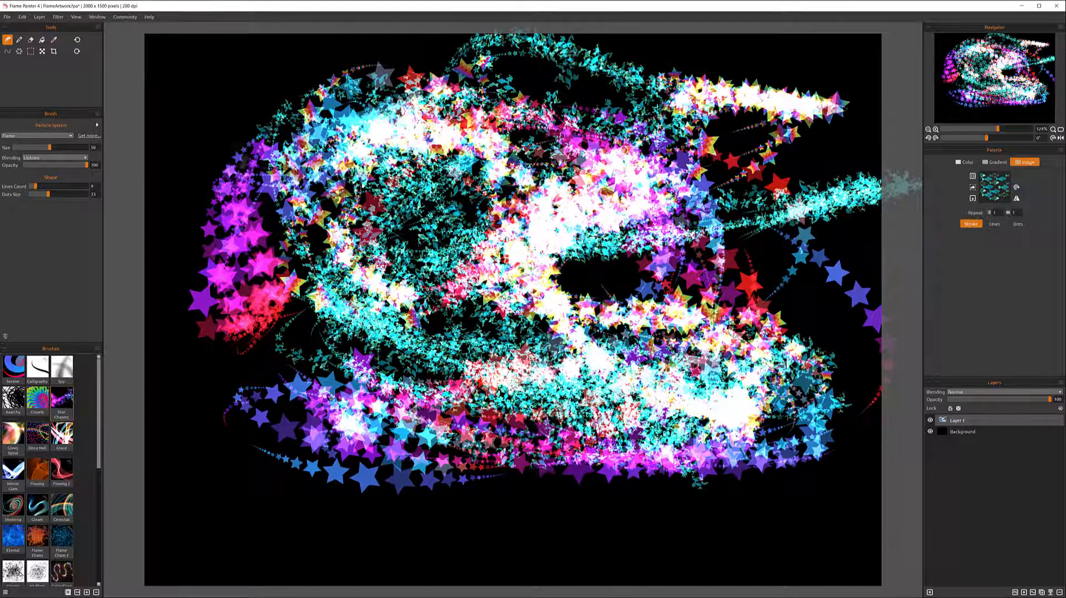
{"action": "mouse_move", "coordinate": [210, 148]}
{"action": "left_mouse_down"}
{"action": "mouse_move", "coordinate": [472, 177]}
{"action": "mouse_move", "coordinate": [333, 267]}
{"action": "mouse_move", "coordinate": [322, 438]}
{"action": "mouse_move", "coordinate": [508, 491]}
{"action": "mouse_move", "coordinate": [622, 427]}
{"action": "mouse_move", "coordinate": [500, 314]}
{"action": "mouse_move", "coordinate": [383, 533]}
{"action": "mouse_move", "coordinate": [638, 536]}
{"action": "mouse_move", "coordinate": [774, 486]}
{"action": "mouse_move", "coordinate": [528, 547]}
{"action": "mouse_move", "coordinate": [269, 555]}
{"action": "mouse_move", "coordinate": [149, 306]}
{"action": "mouse_move", "coordinate": [158, 338]}
{"action": "left_mouse_up"}
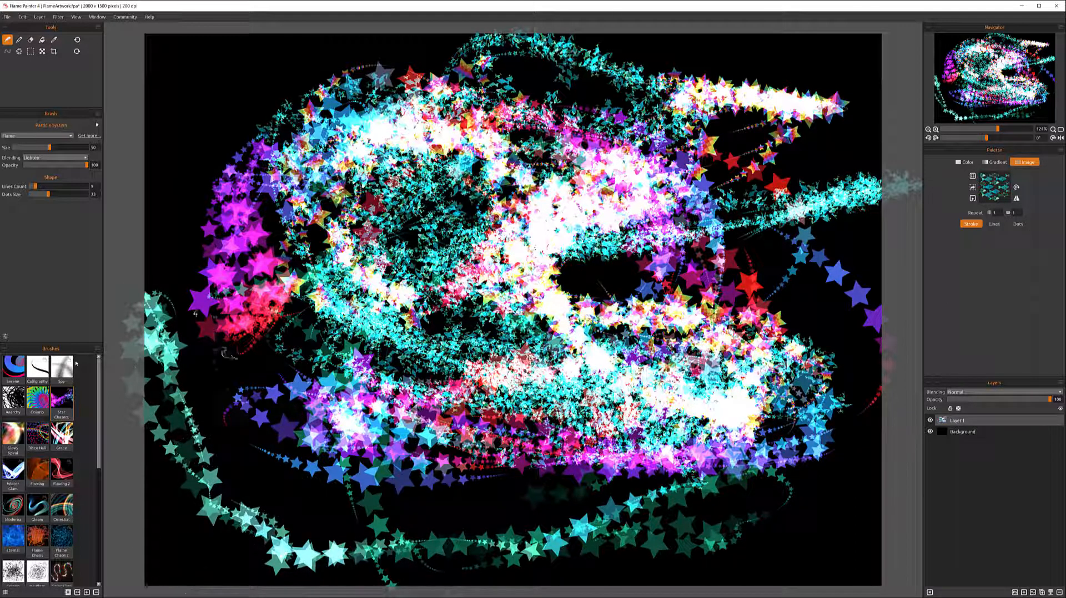
Load the Serene brush, set Image coloring to Lines mode and paint fine teal line strokes over the upper-left canvas
{"action": "left_click", "coordinate": [22, 365]}
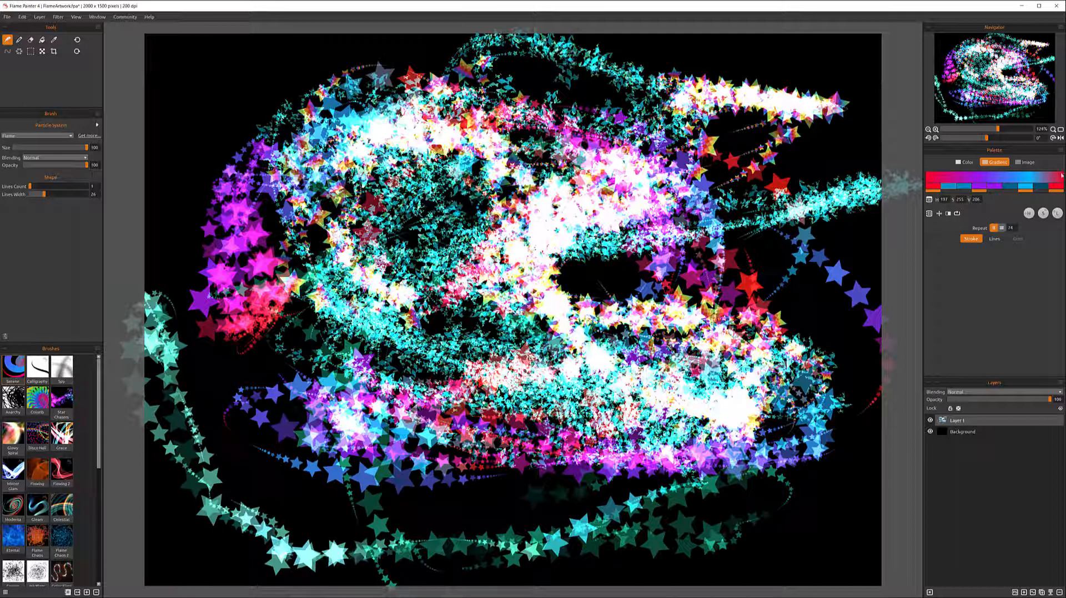
{"action": "left_click", "coordinate": [1025, 162]}
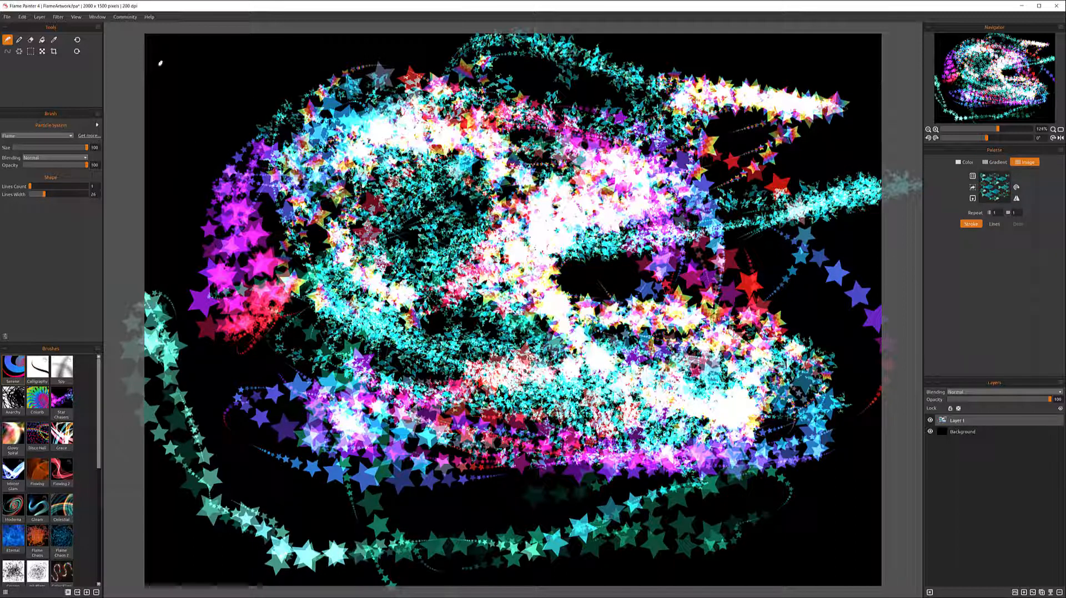
{"action": "left_click", "coordinate": [994, 224]}
{"action": "mouse_move", "coordinate": [456, 111]}
{"action": "left_mouse_down"}
{"action": "mouse_move", "coordinate": [267, 117]}
{"action": "mouse_move", "coordinate": [156, 142]}
{"action": "mouse_move", "coordinate": [193, 83]}
{"action": "mouse_move", "coordinate": [183, 111]}
{"action": "mouse_move", "coordinate": [200, 253]}
{"action": "mouse_move", "coordinate": [285, 401]}
{"action": "mouse_move", "coordinate": [277, 281]}
{"action": "mouse_move", "coordinate": [350, 278]}
{"action": "mouse_move", "coordinate": [183, 106]}
{"action": "left_mouse_up"}
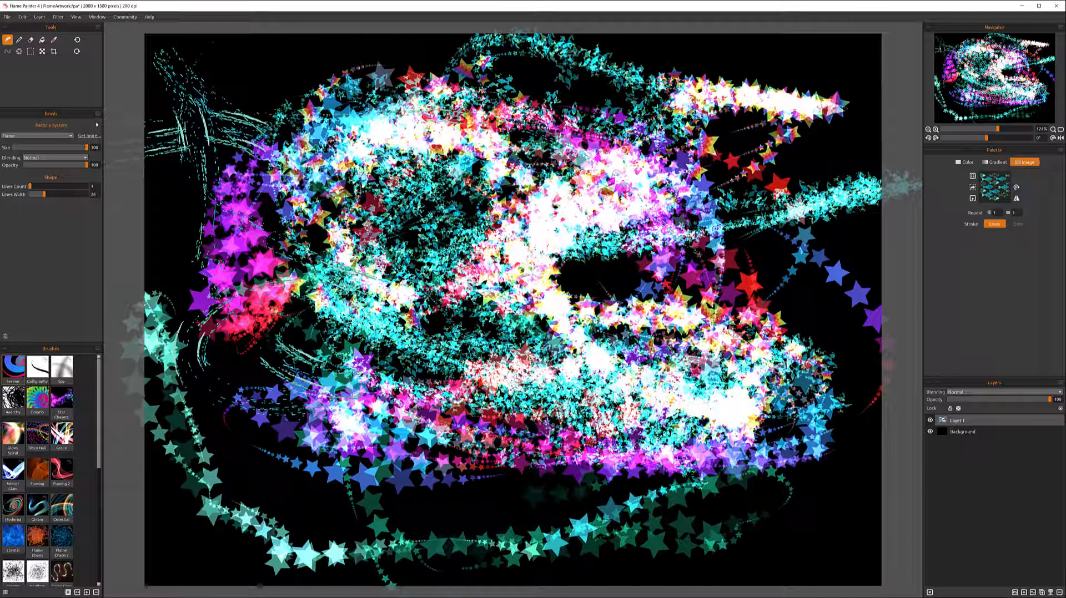